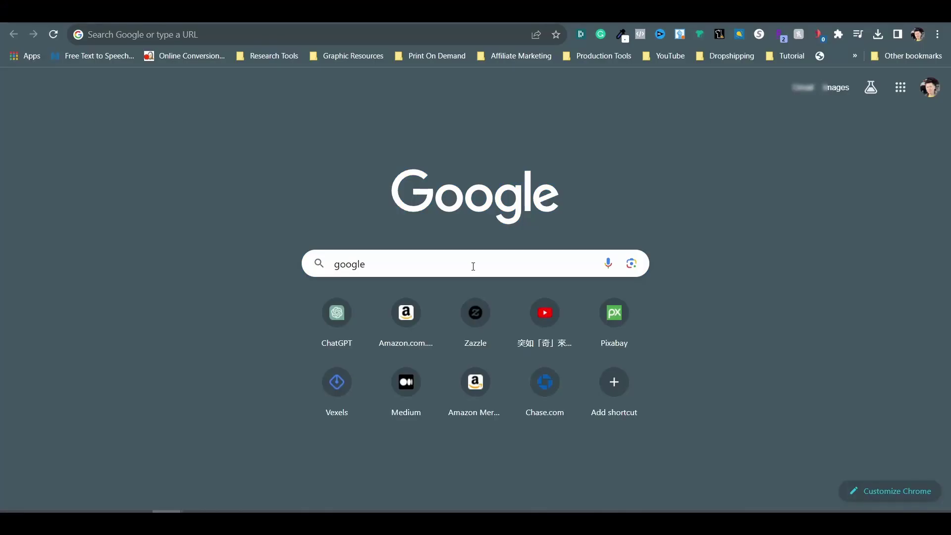
Step: Search Google for 'google extension', go to the Chrome Web Store, and search it for grammarly
text(exte)
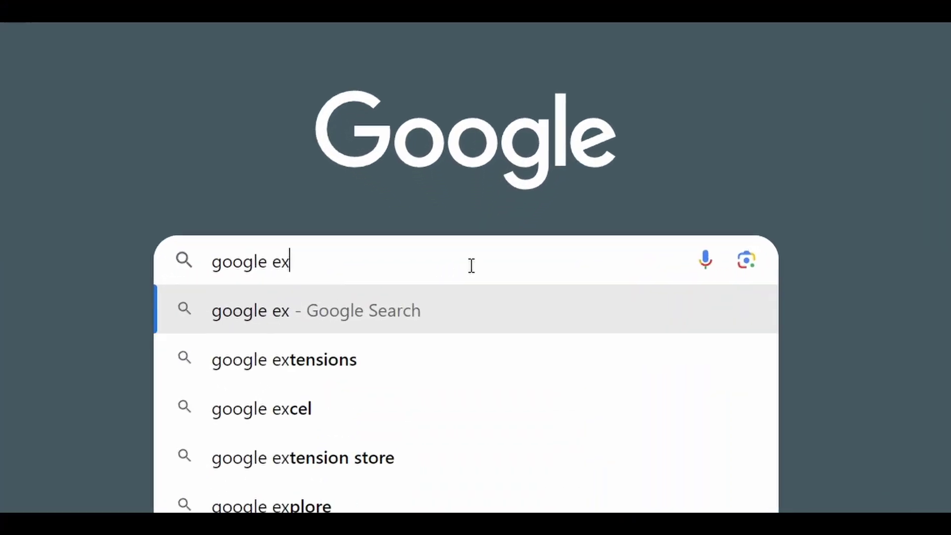
text(nsion)
key(Return)
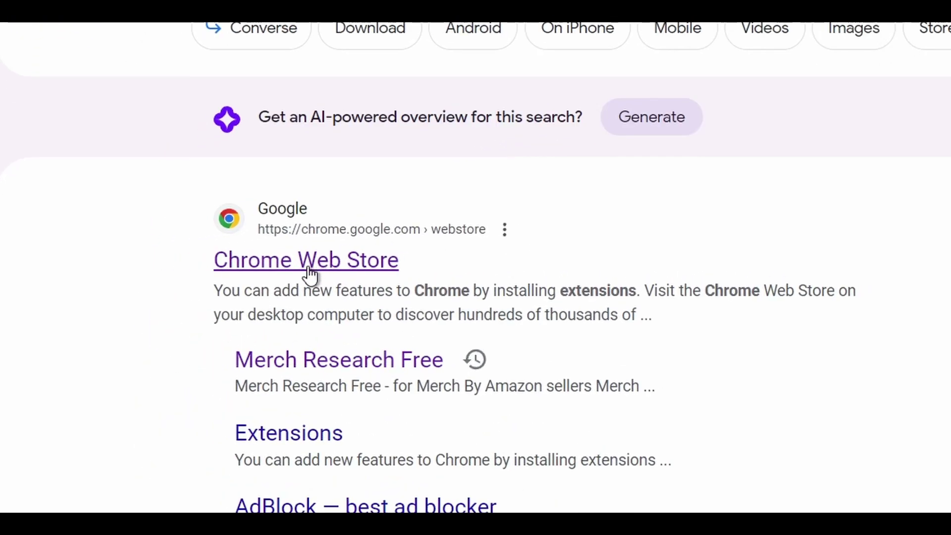
click(311, 273)
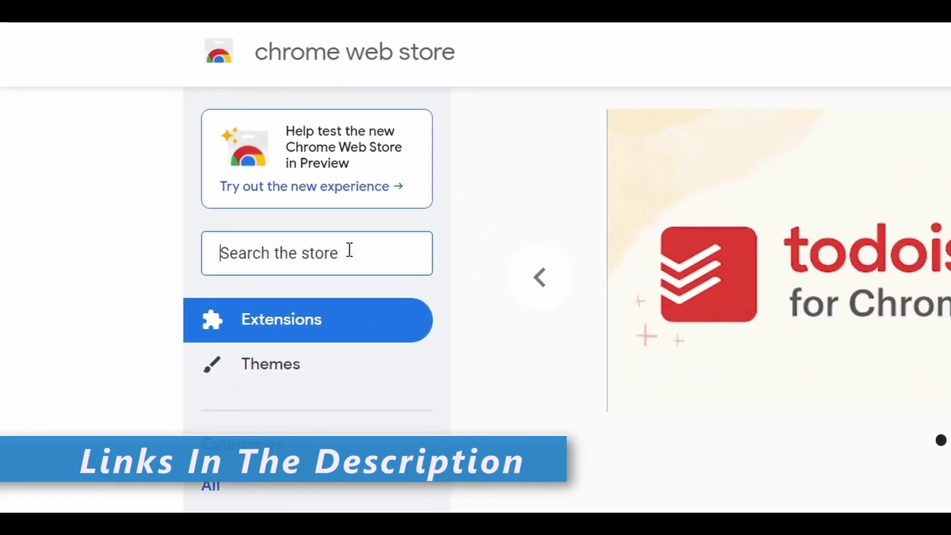
text(gramm)
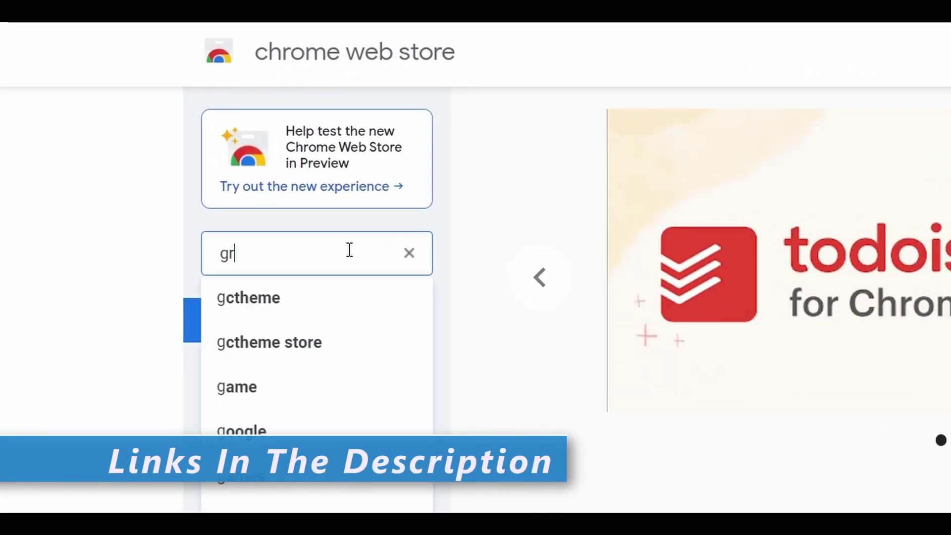
text(arl)
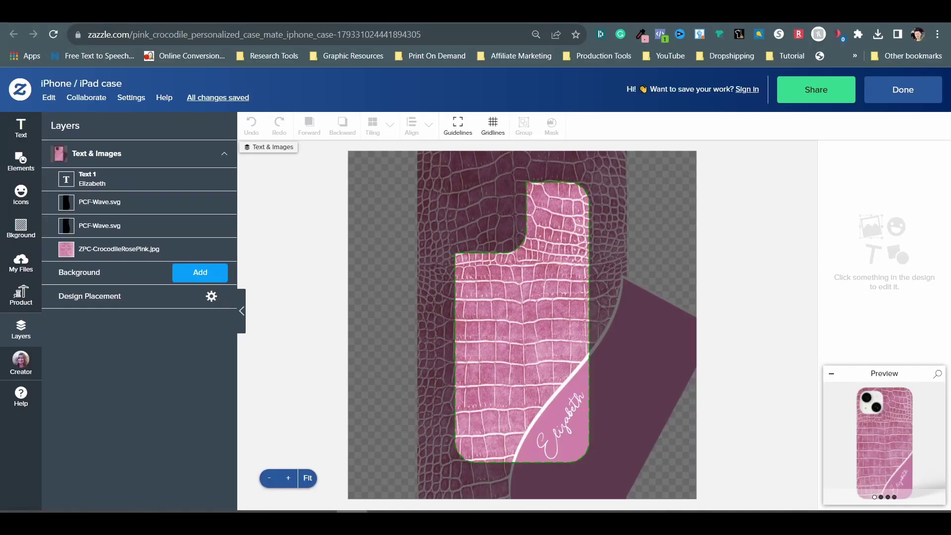
Step: Enter the description 'pink crocodhile skin design is one of a kind.' and correct personalizeed to personalized
click(882, 452)
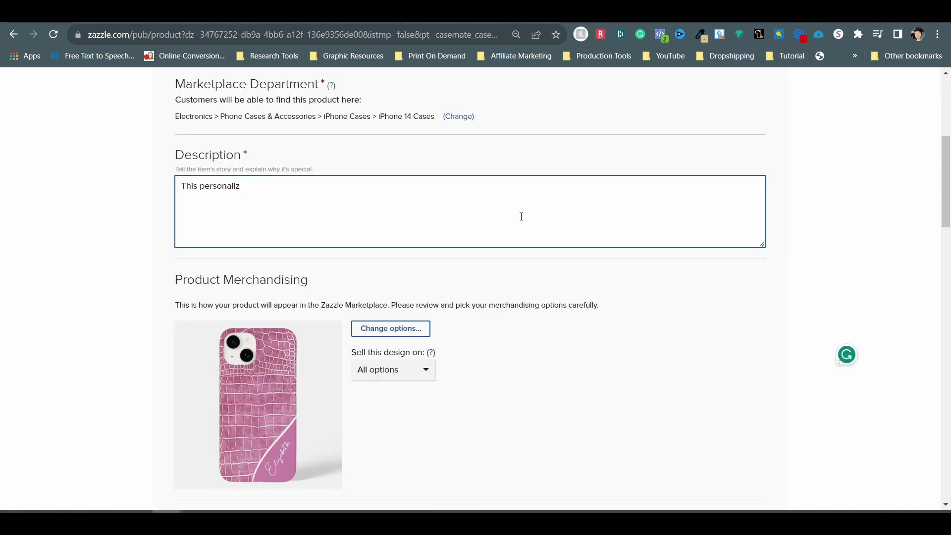
text(pink )
text(crocodhile skin design is one of a kin)
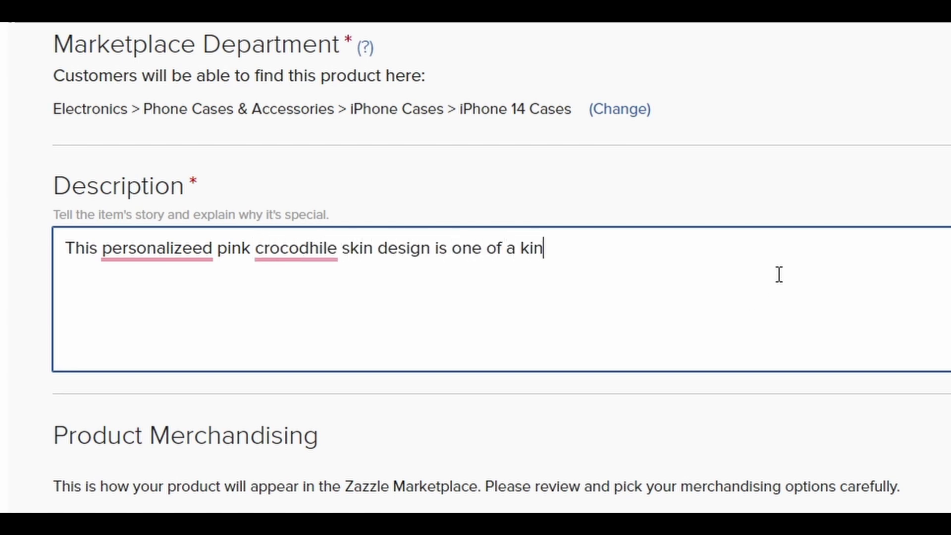
text(d.)
click(158, 248)
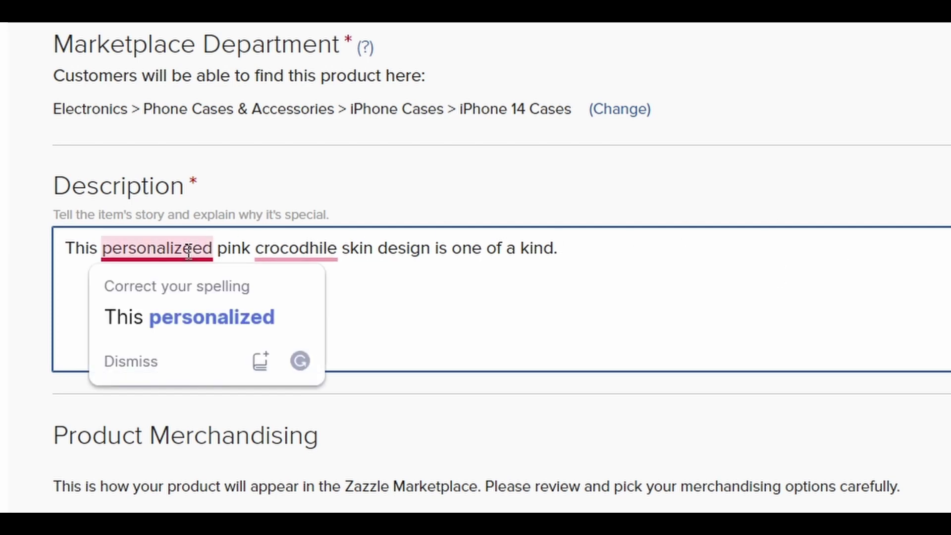
click(258, 319)
click(317, 248)
double_click(314, 246)
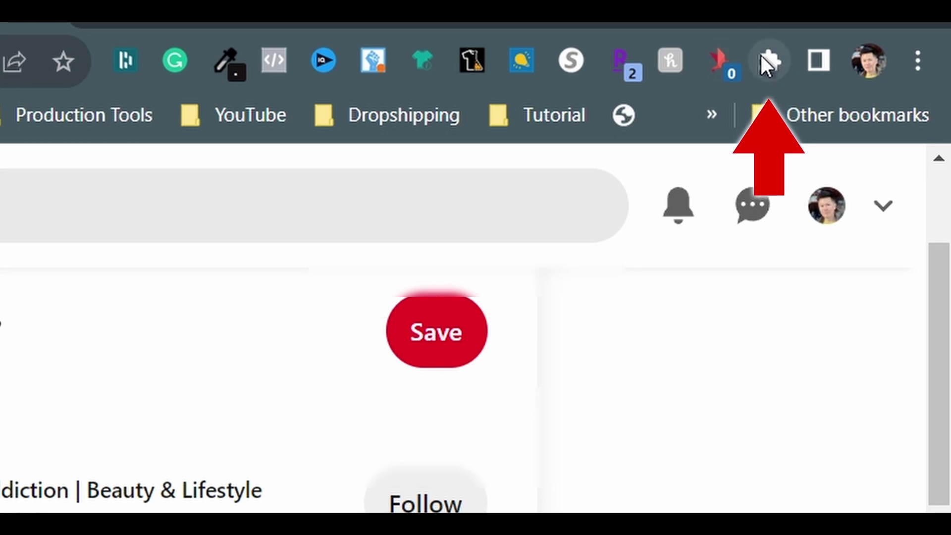
Step: Sample the pink pillow colour with ColorZilla and check its hex value #EBAEAF in the Color Picker
click(762, 57)
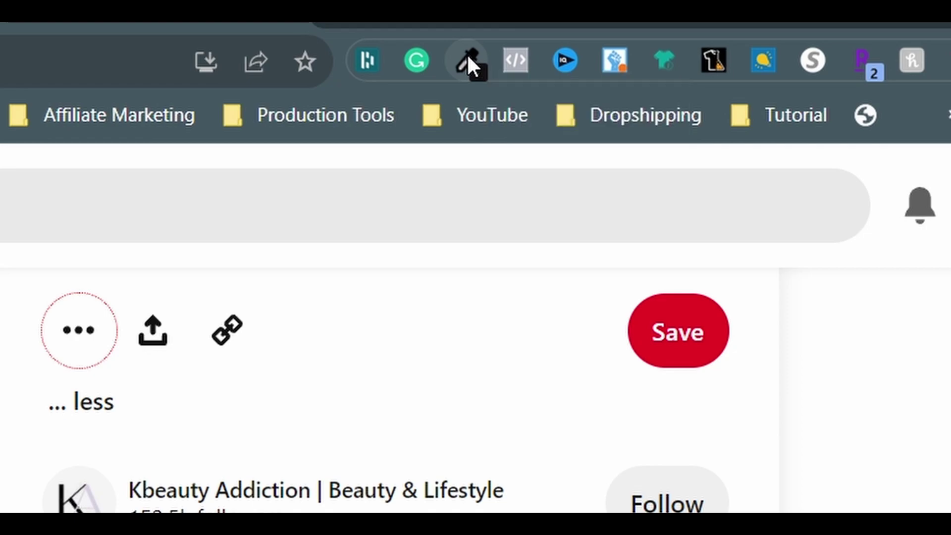
click(467, 52)
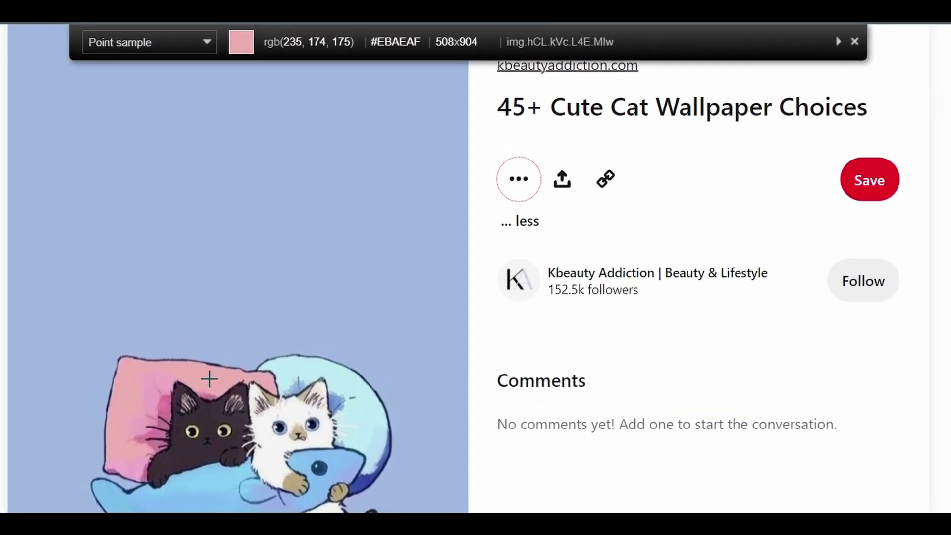
click(237, 343)
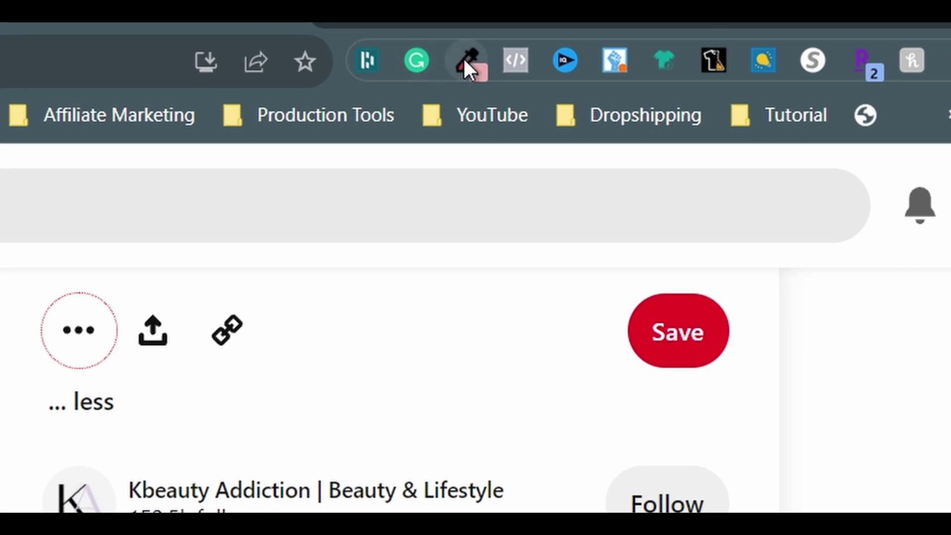
click(466, 57)
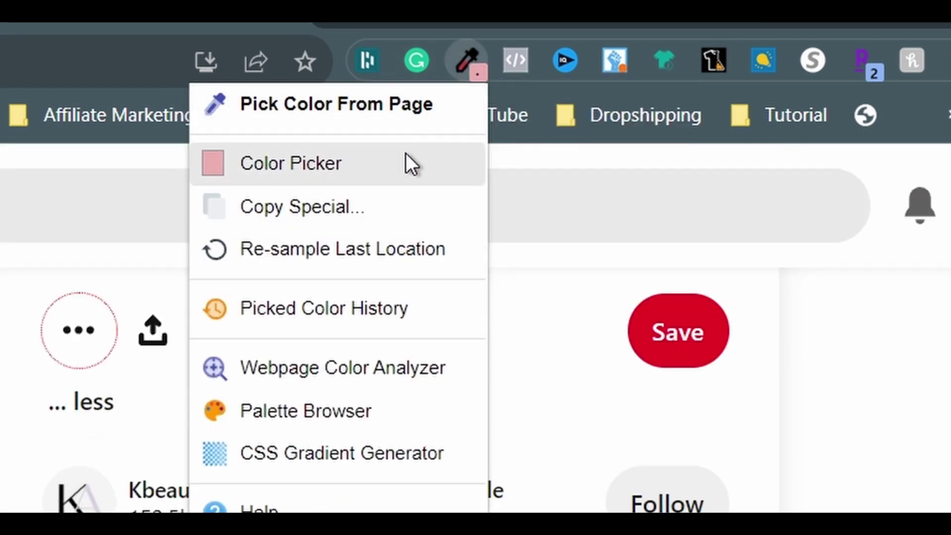
click(431, 317)
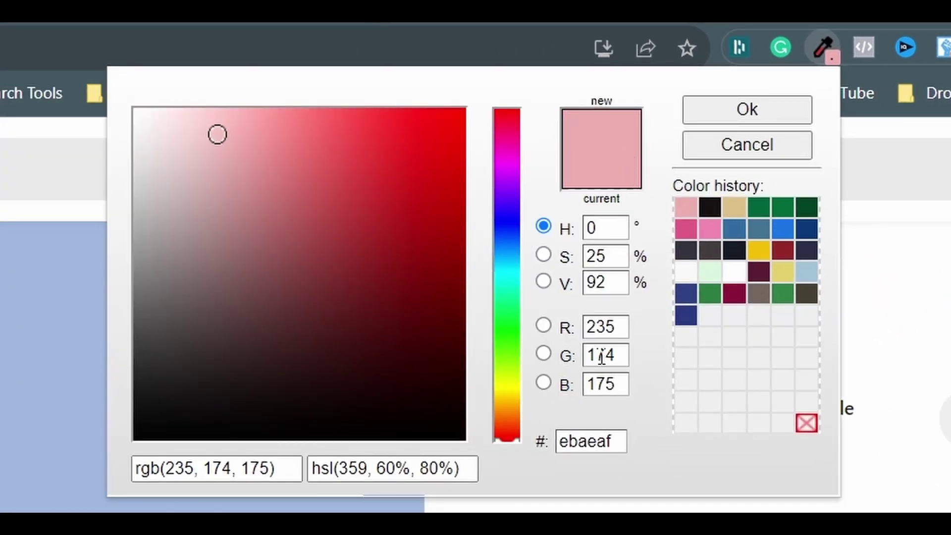
double_click(592, 441)
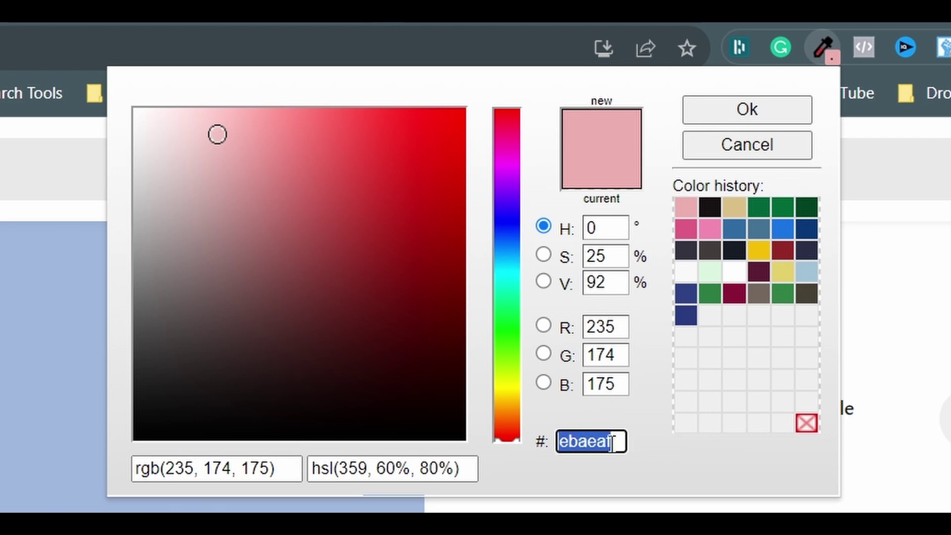
click(797, 148)
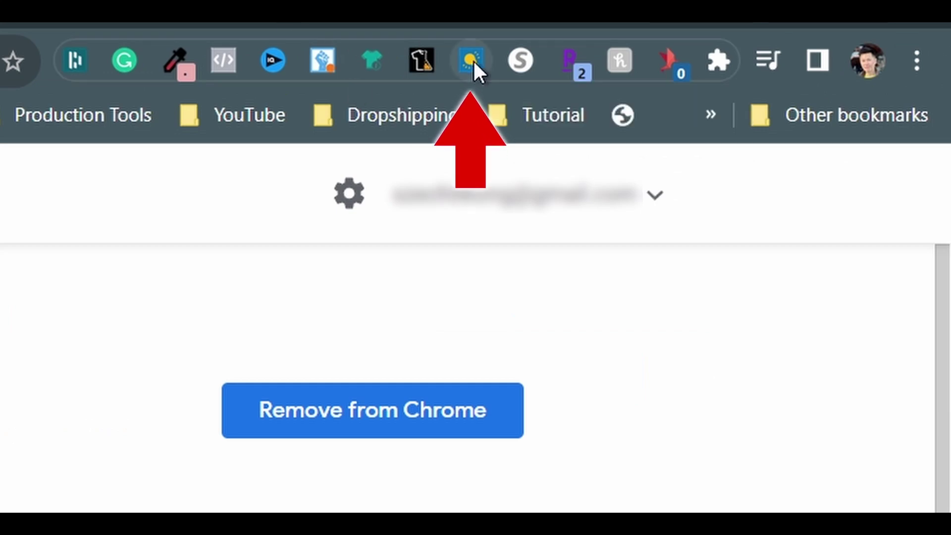
Step: Run a SeoStack keyword search for the seed 'starfish' on Google and Amazon
click(473, 60)
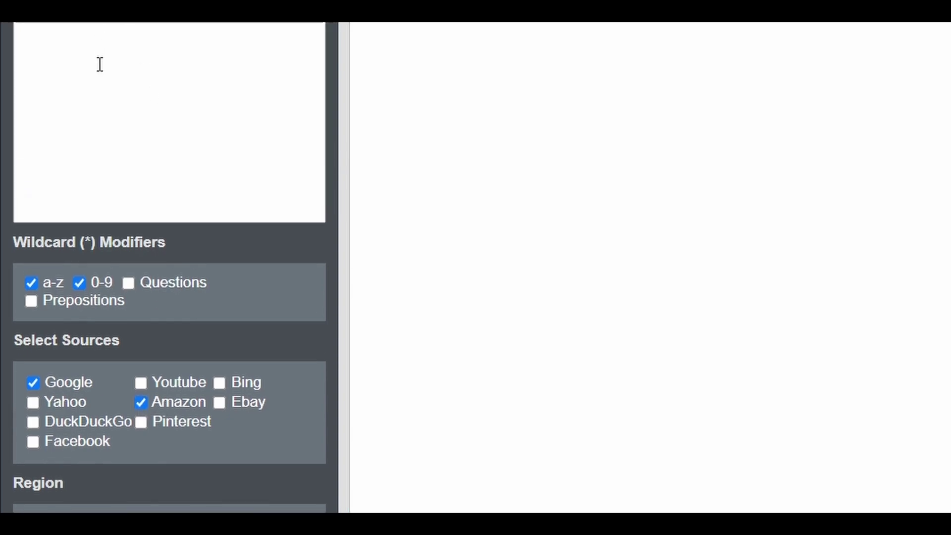
click(99, 170)
text(s)
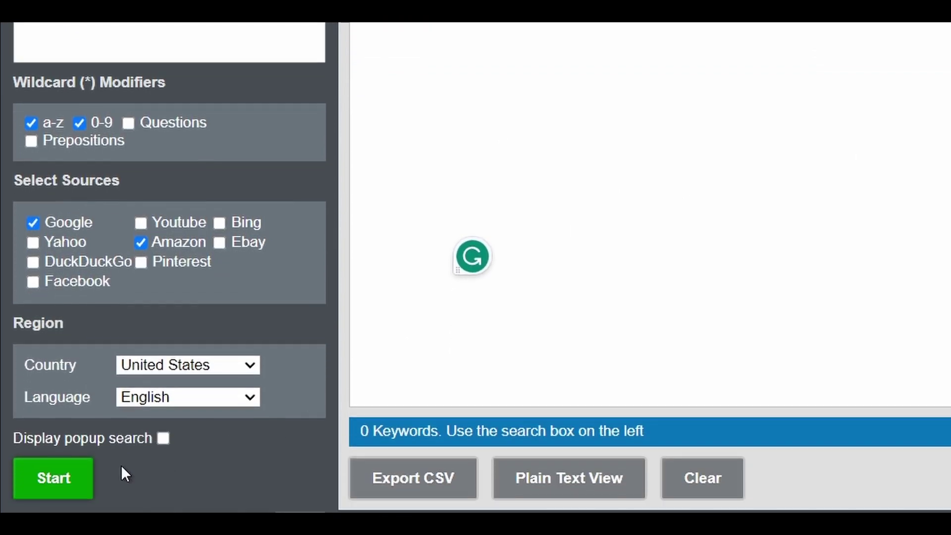
click(89, 483)
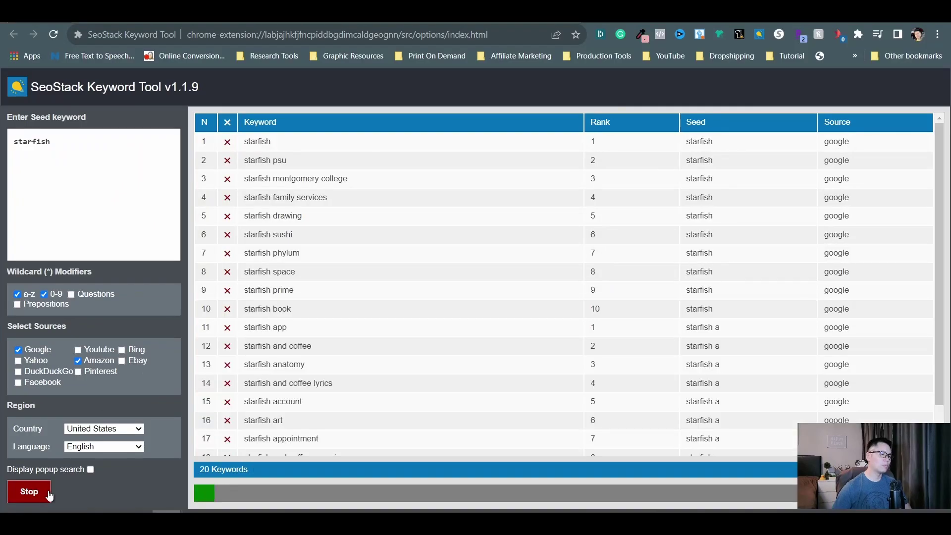
Step: Stop the search at 474 keywords and mark starfish book, starfish and coffee, and starfish bracelet
click(52, 492)
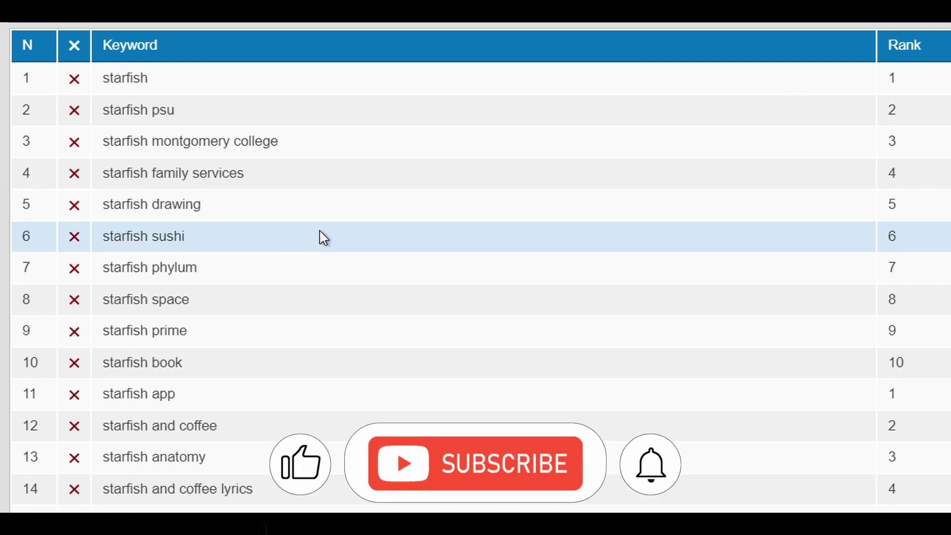
click(273, 372)
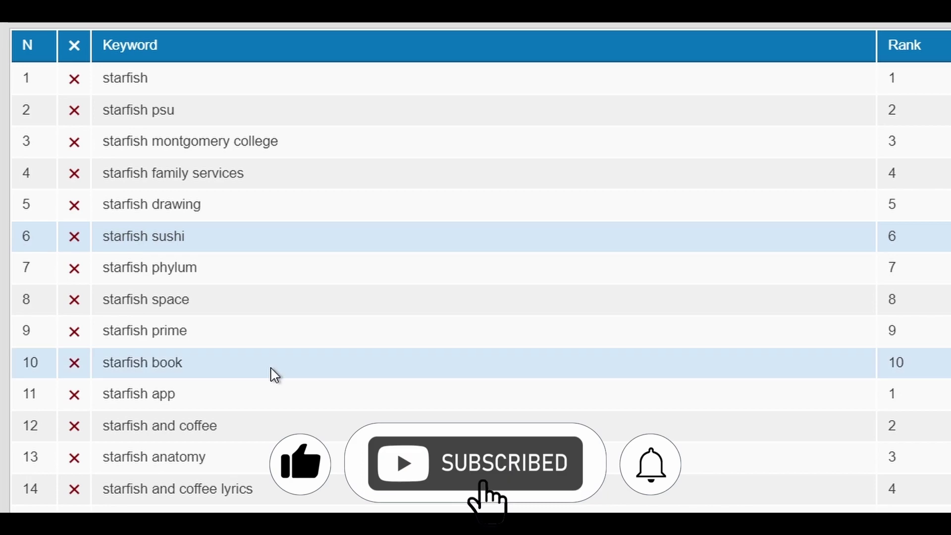
click(283, 434)
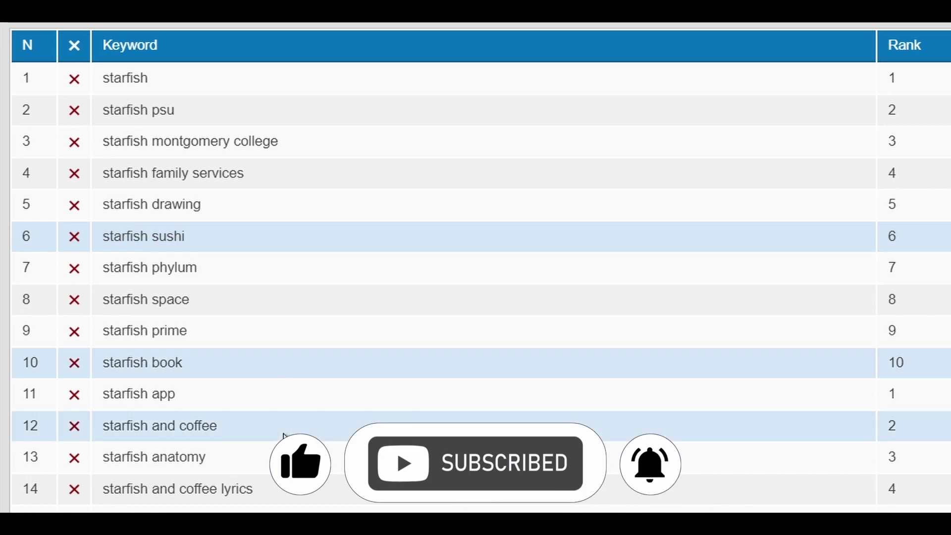
scroll(284, 439, down, 8)
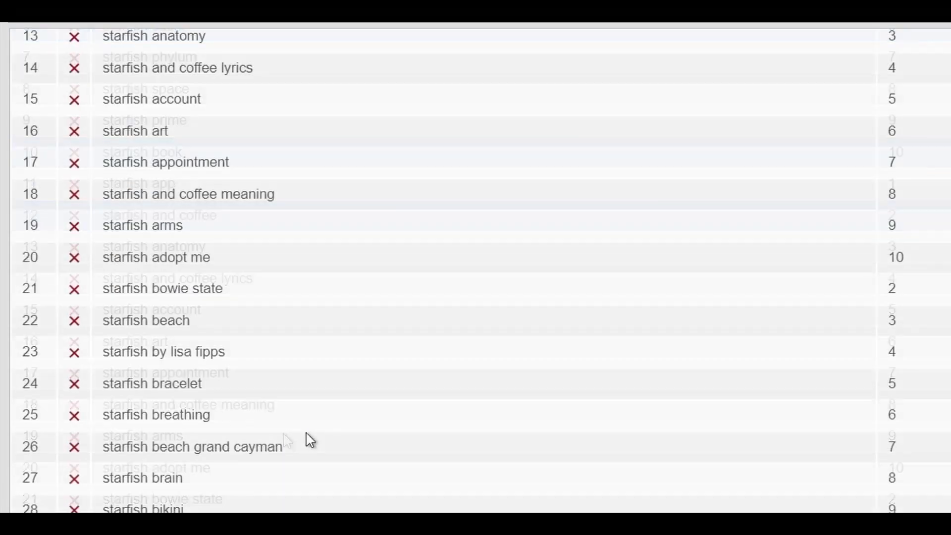
click(279, 391)
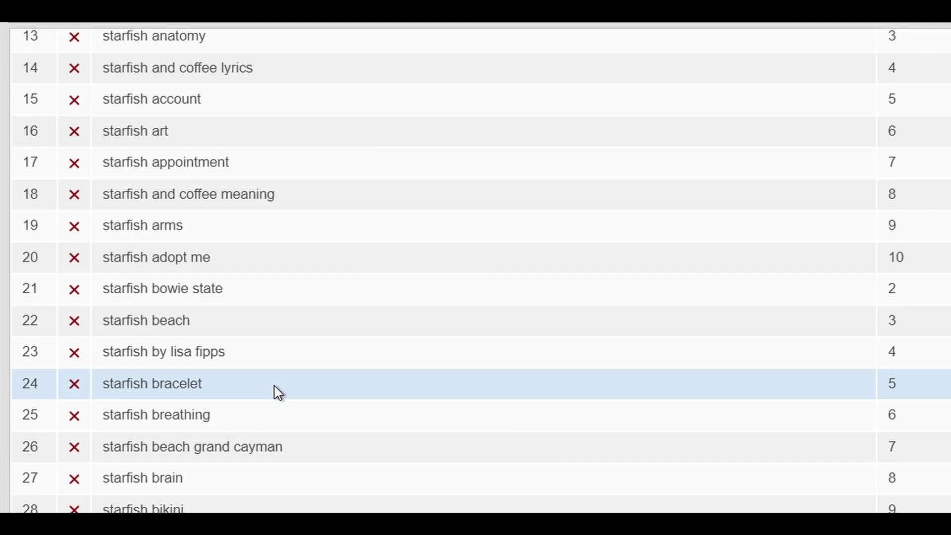
scroll(279, 391, down, 5)
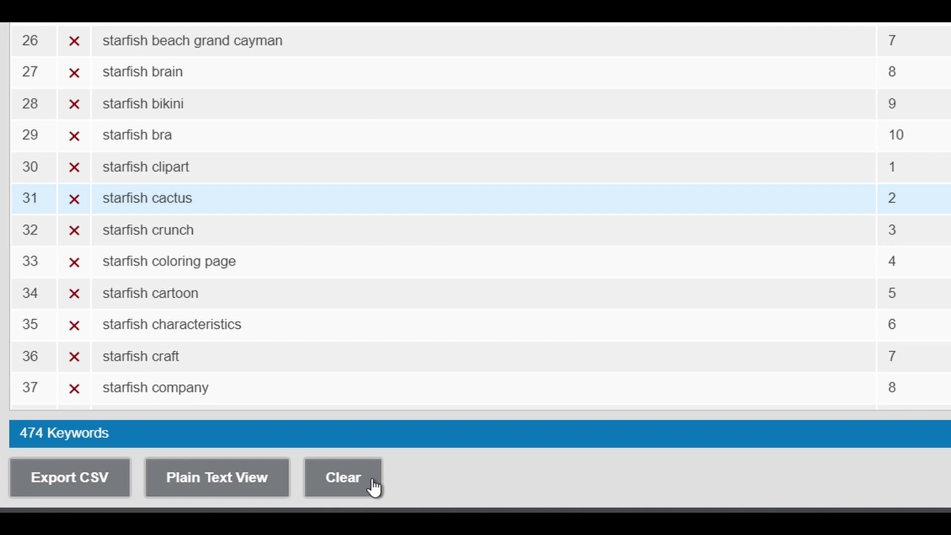
Step: Clear the results and rerun the search with the seed 'starfish shirt'
click(374, 487)
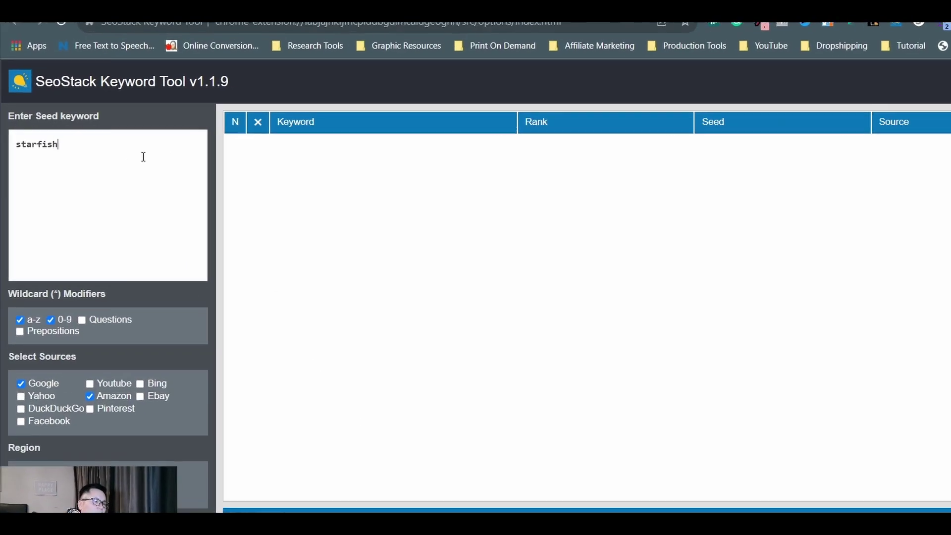
text(shirt)
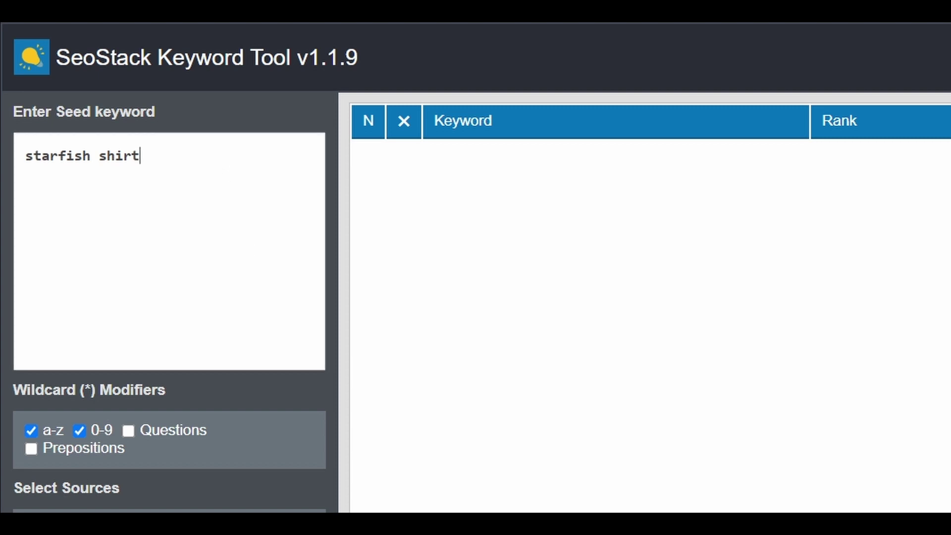
key(Return)
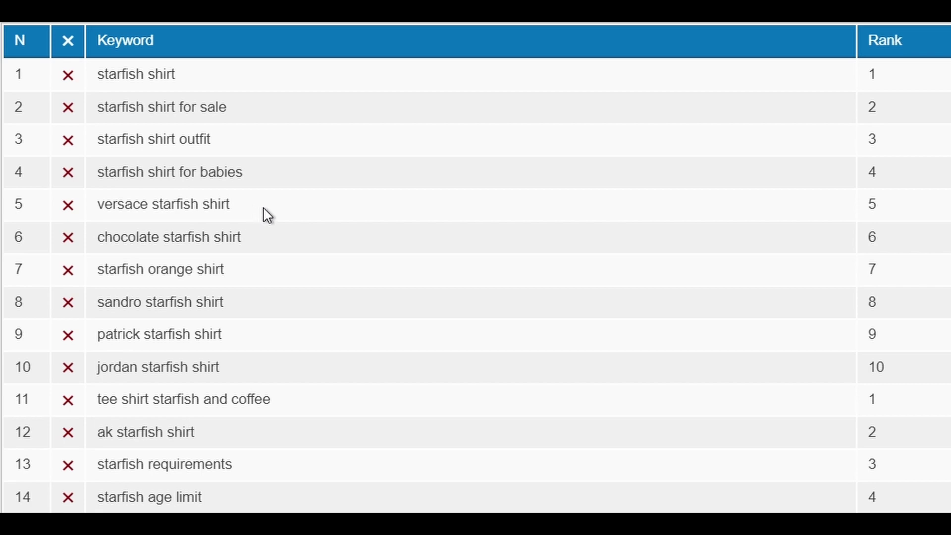
Step: Mark chocolate starfish shirt, tee shirt starfish and coffee, and starfish birthday, color, christmas and couple shirts
click(269, 243)
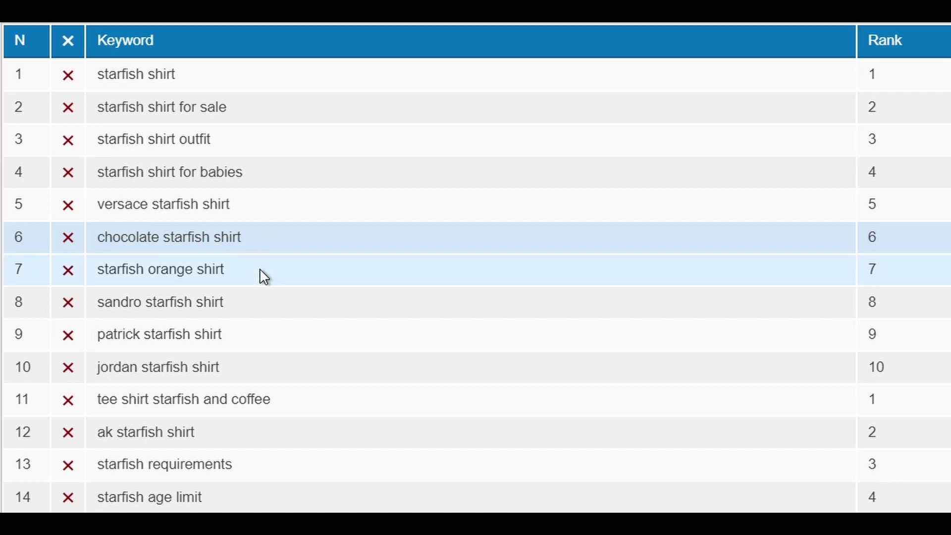
click(299, 407)
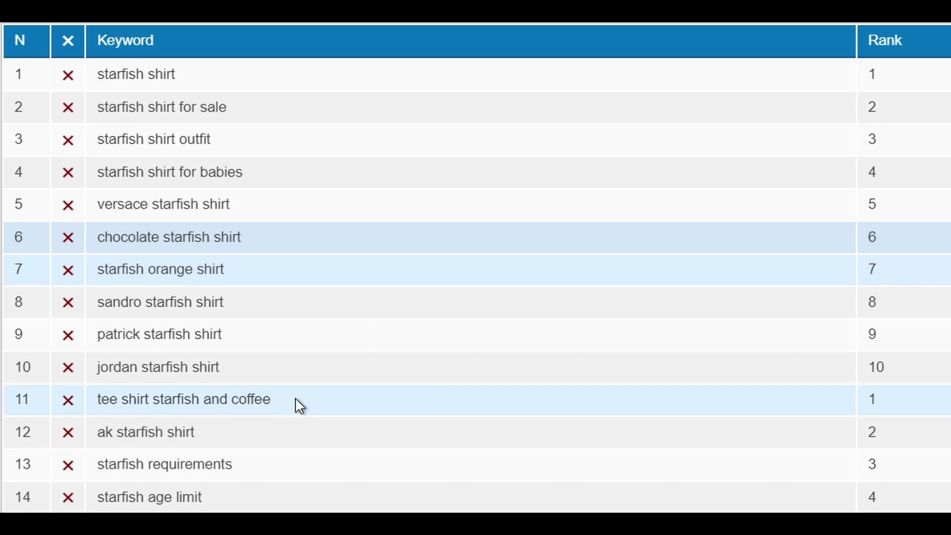
scroll(299, 406, down, 2)
scroll(299, 406, down, 4)
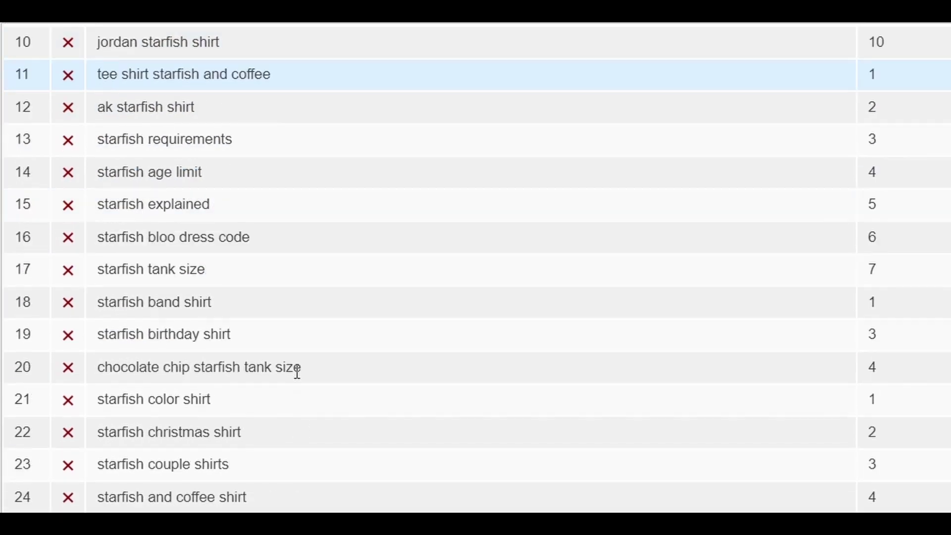
click(280, 341)
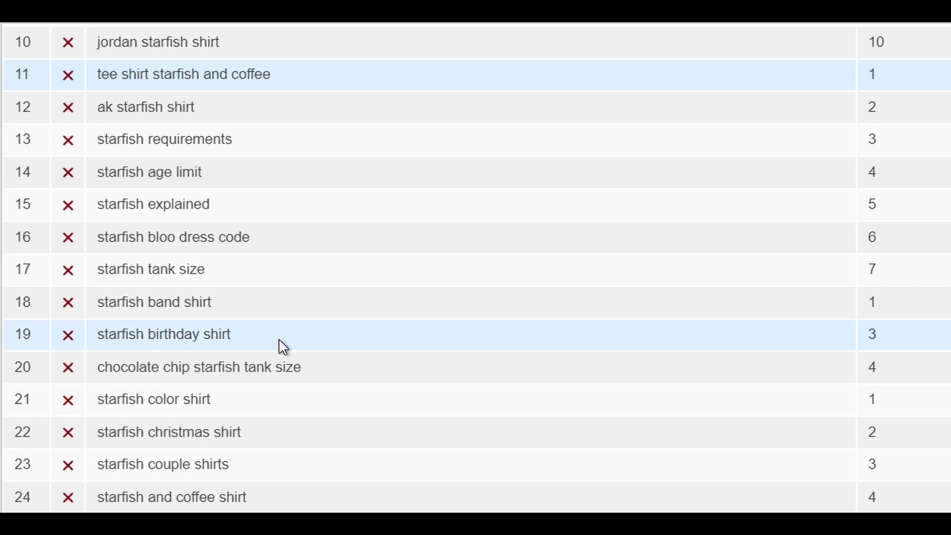
click(279, 402)
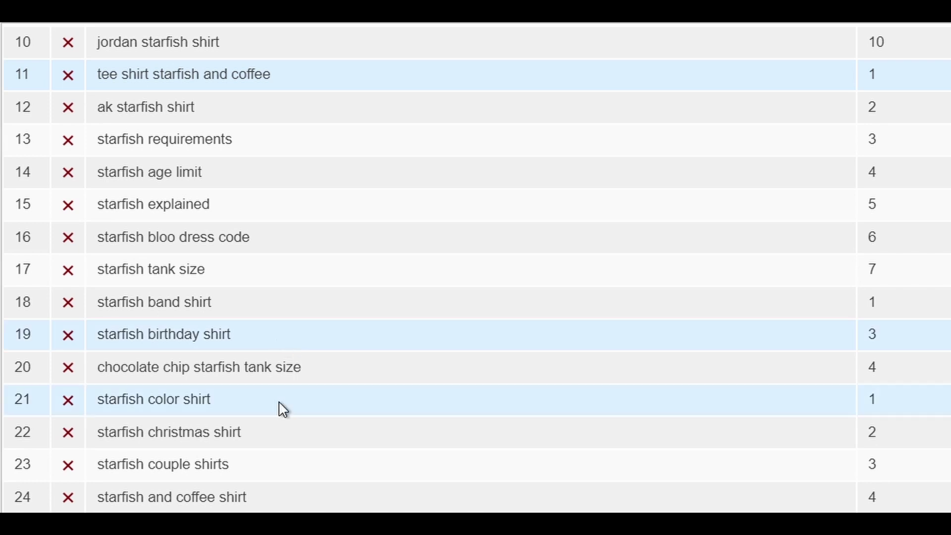
click(287, 428)
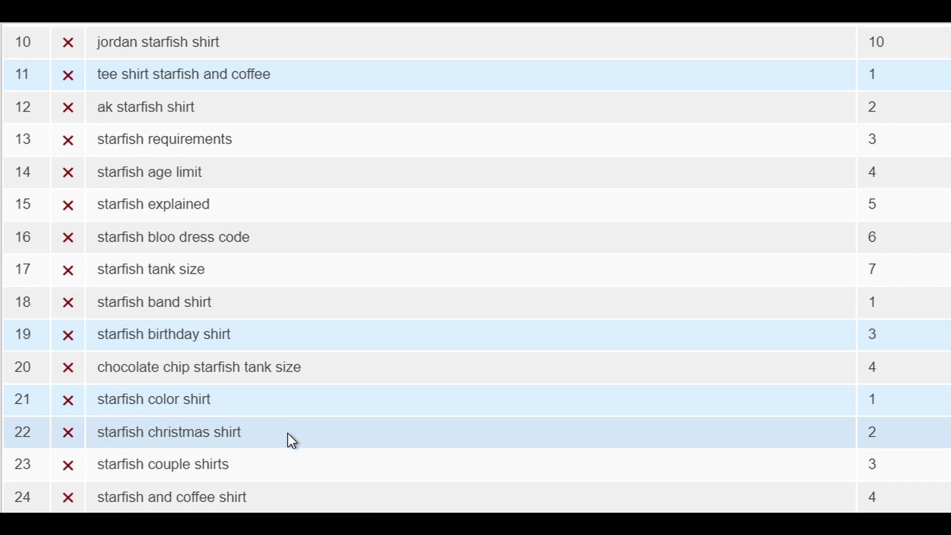
click(288, 460)
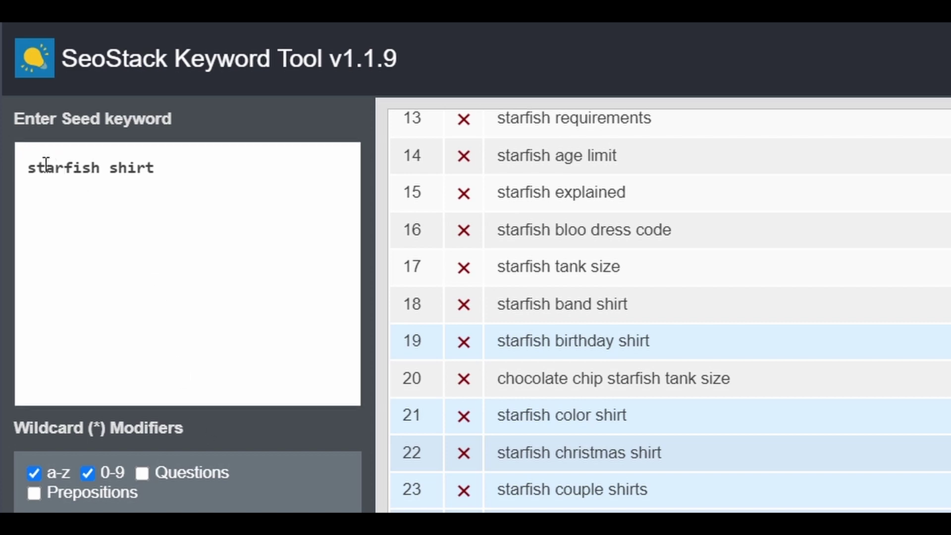
click(30, 160)
Step: Change the seed to 'starfish * shirt' for 149 keywords and select 'starfish and coffee' in row 24
text(*)
key(BackSpace)
click(184, 166)
text(*)
key(BackSpace)
key(BackSpace)
key(ctrl+Left)
text(*)
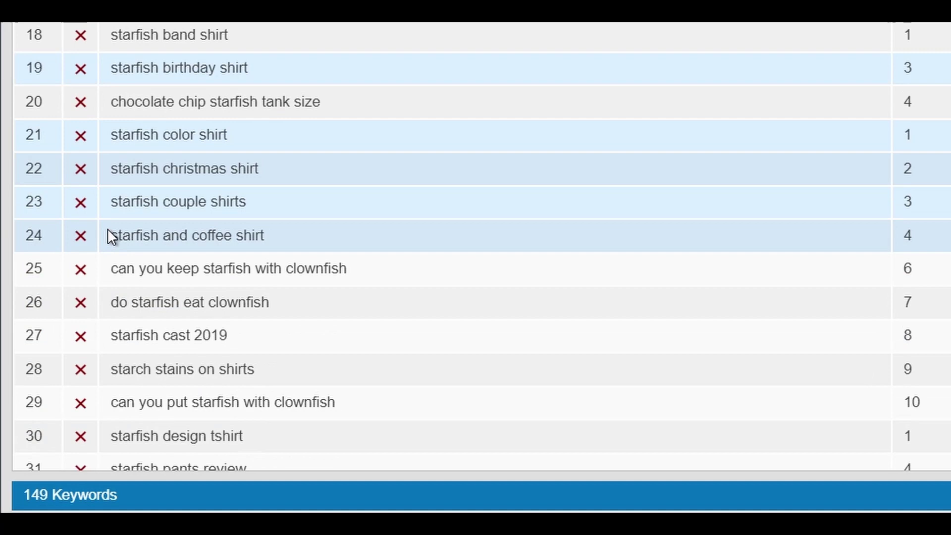
drag(110, 475, 218, 480)
drag(222, 241, 231, 240)
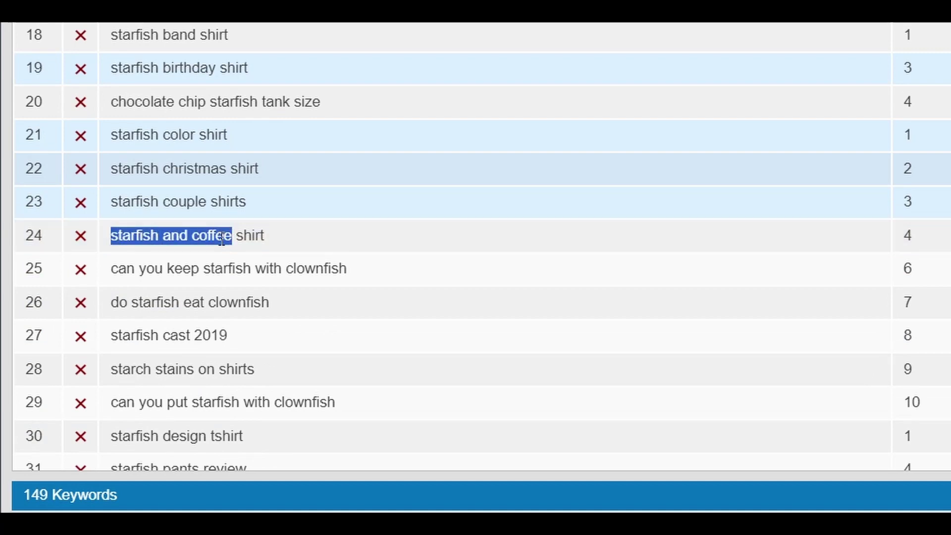
Step: Look up 'starfish and coffee' in USPTO trademark records through Merch Research Free
right_click(222, 240)
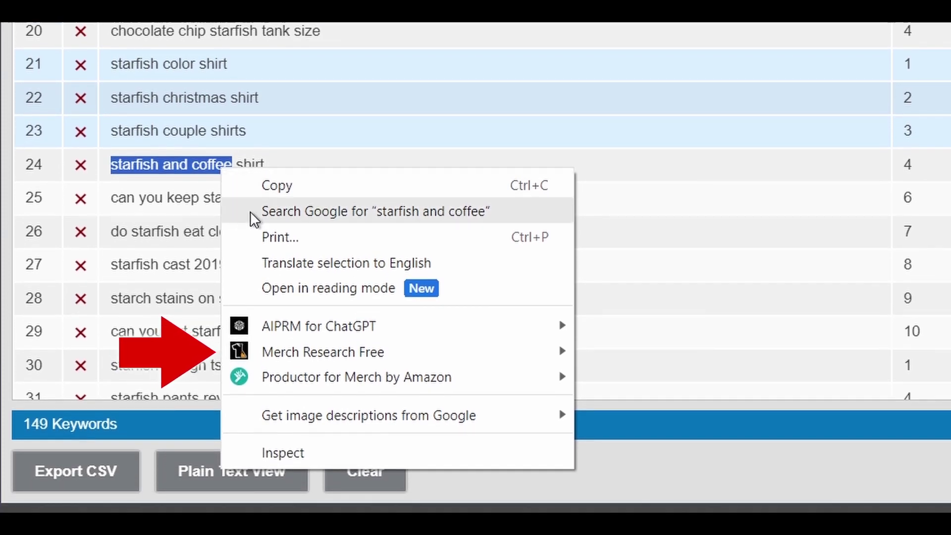
mouse_move(434, 358)
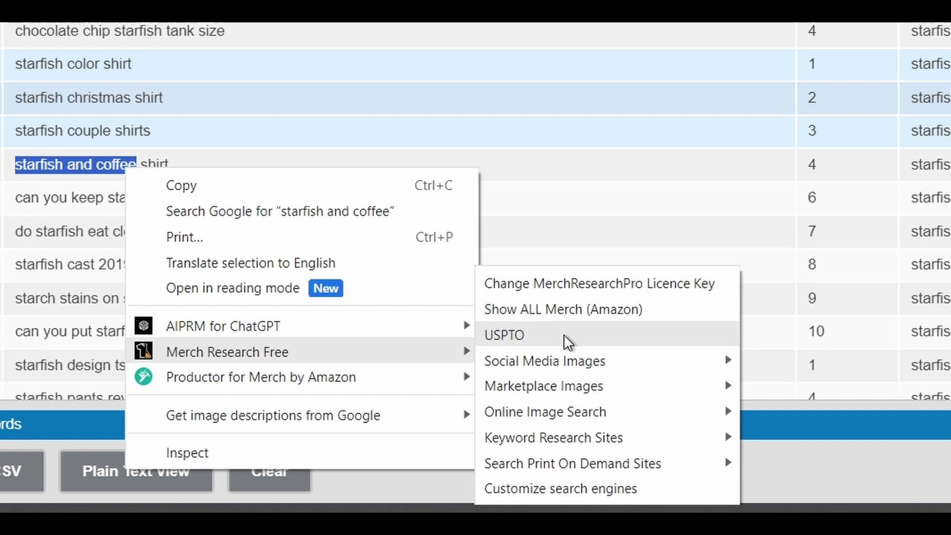
mouse_move(586, 367)
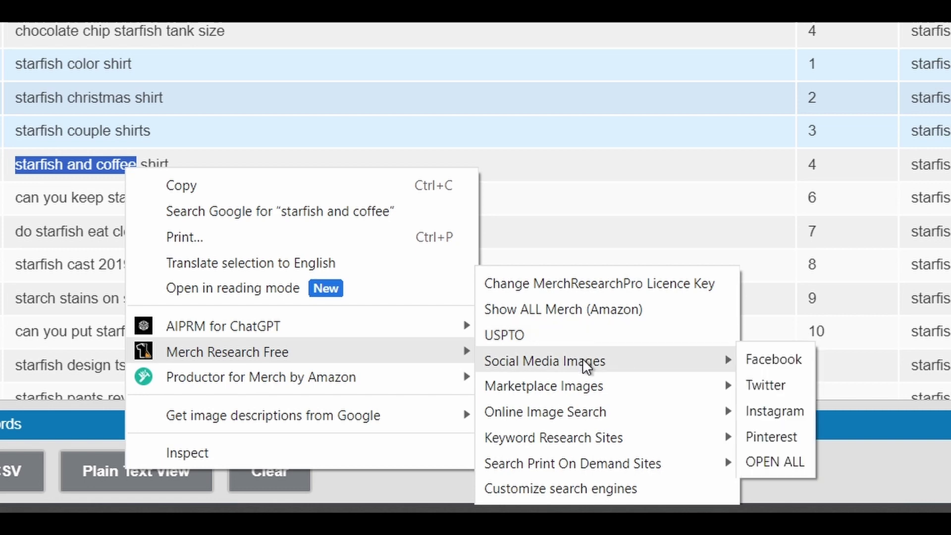
mouse_move(587, 387)
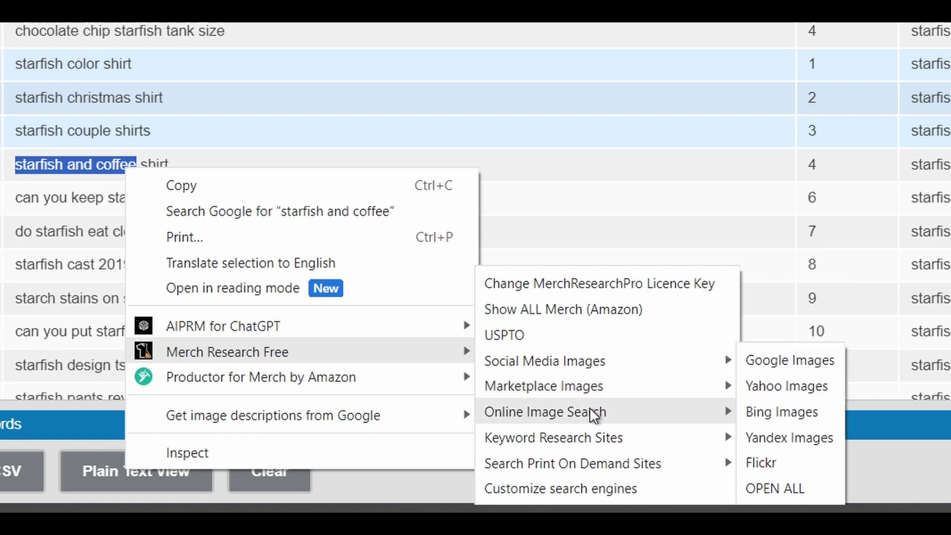
mouse_move(601, 465)
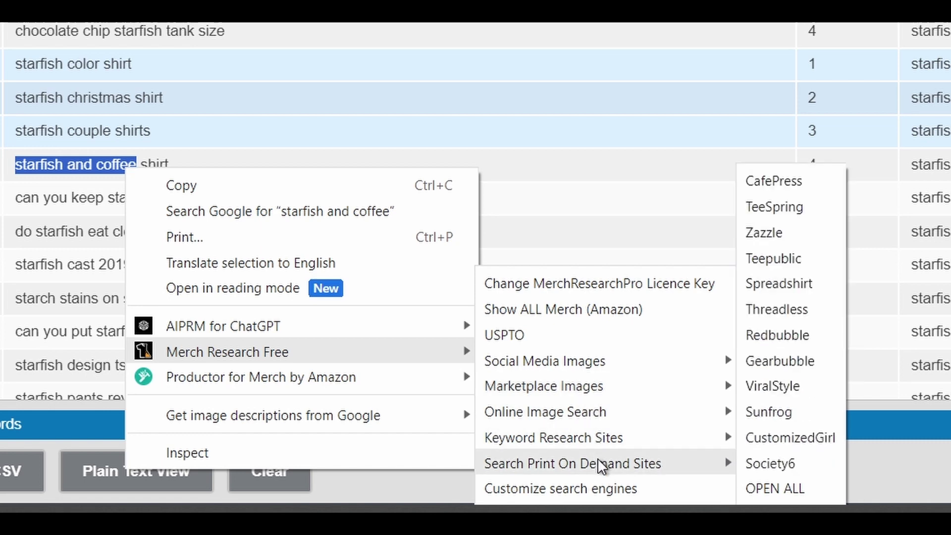
click(596, 337)
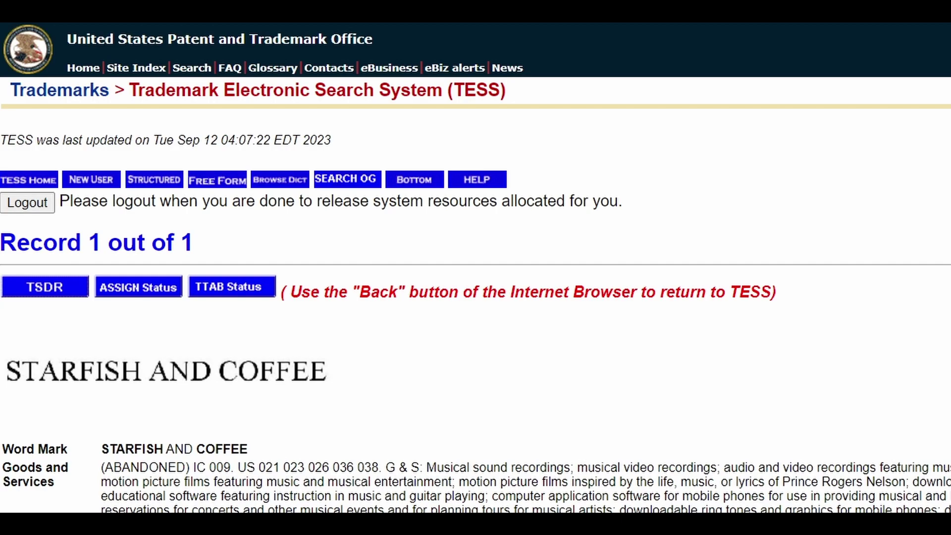
Step: Confirm the STARFISH AND COFFEE record's Live/Dead Indicator reads DEAD
scroll(261, 424, down, 2)
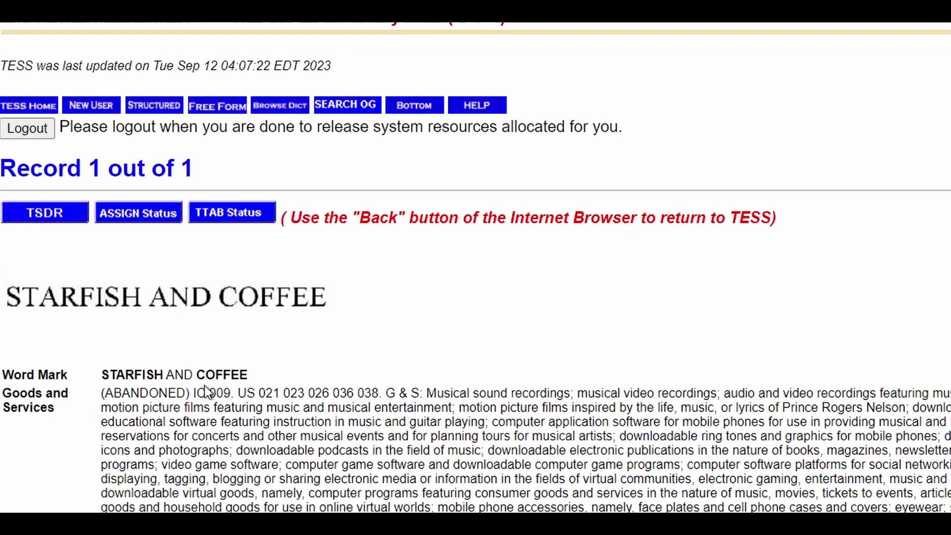
scroll(231, 415, down, 2)
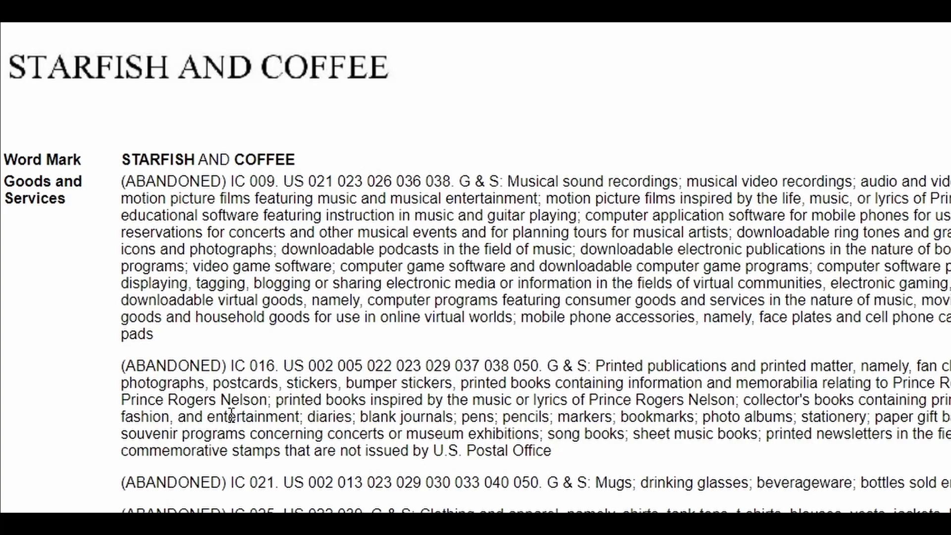
scroll(231, 415, down, 2)
scroll(232, 415, down, 2)
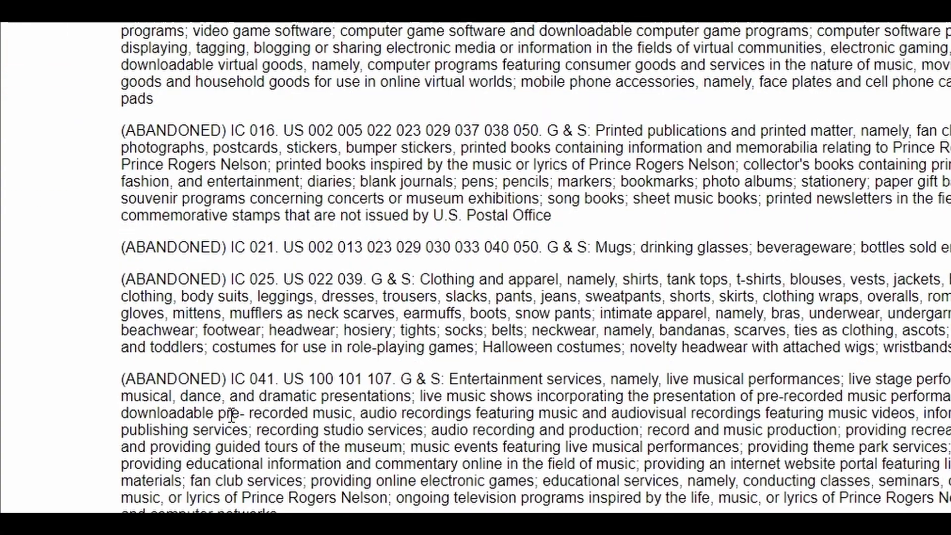
scroll(232, 415, down, 8)
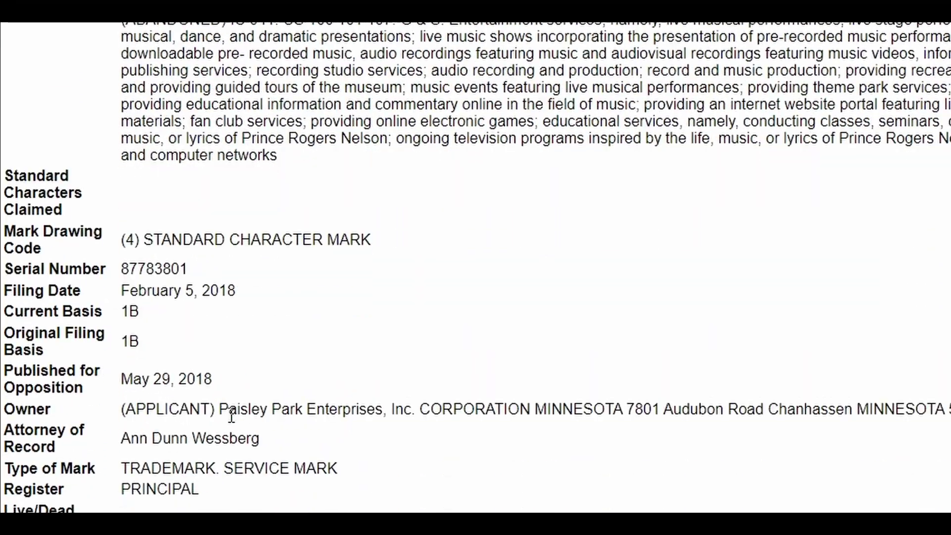
drag(175, 326, 124, 330)
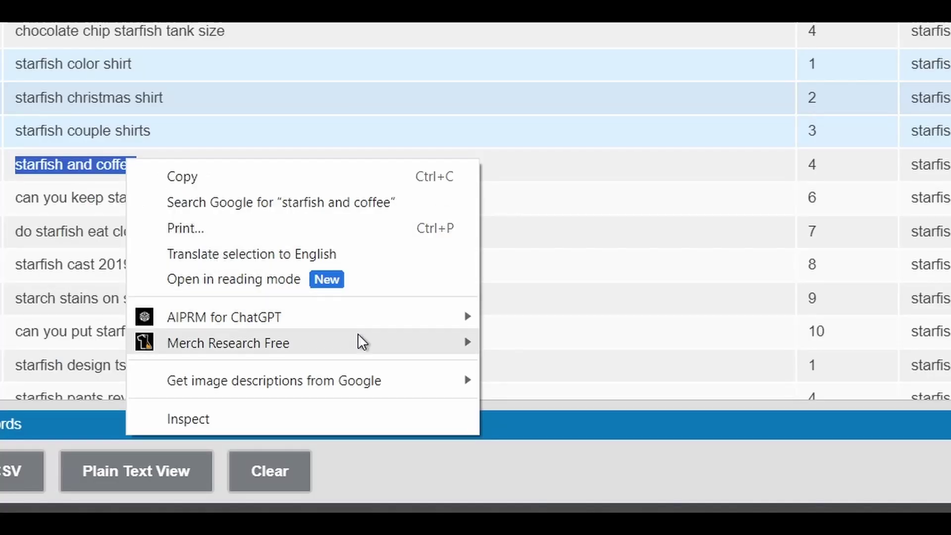
Step: Search all of Amazon for 'starfish and coffee' via Merch Research Free Marketplace Images and review the listings
mouse_move(390, 351)
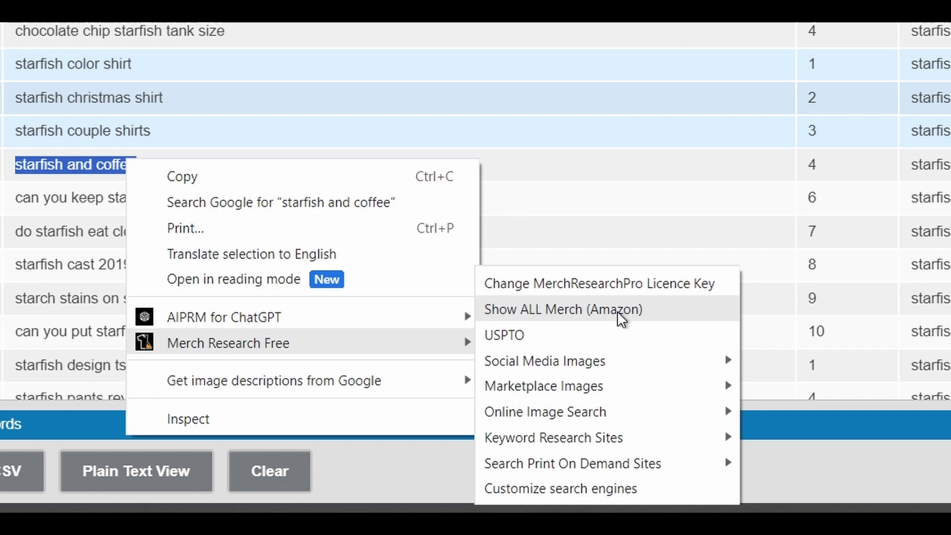
mouse_move(629, 390)
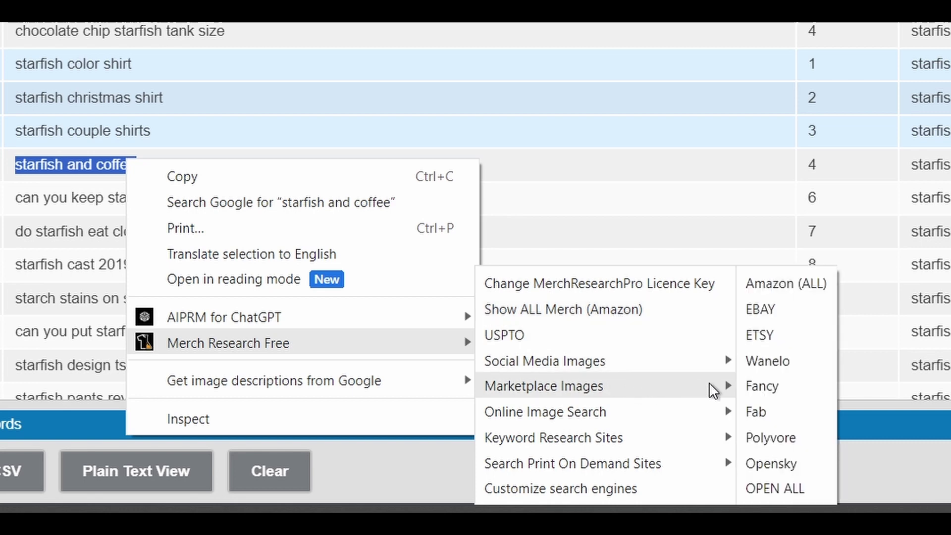
click(817, 286)
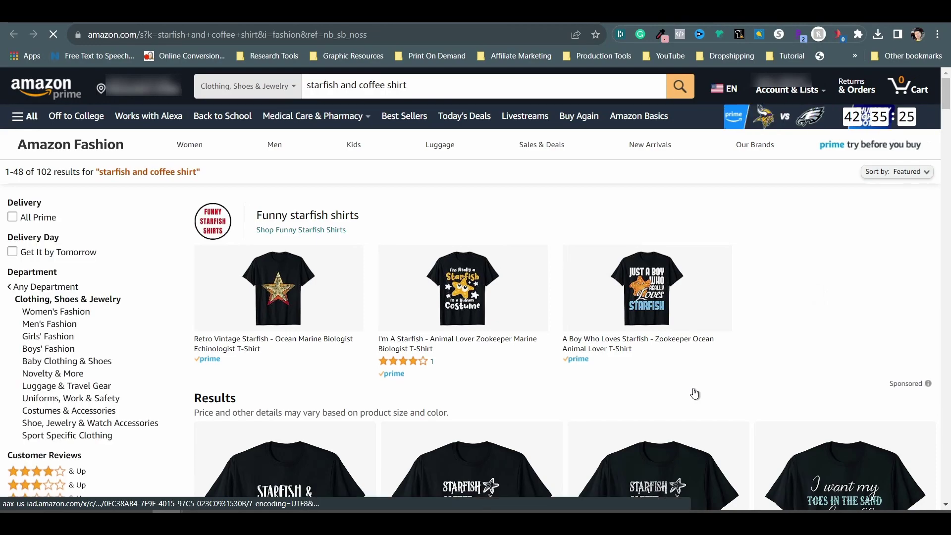
scroll(632, 426, down, 5)
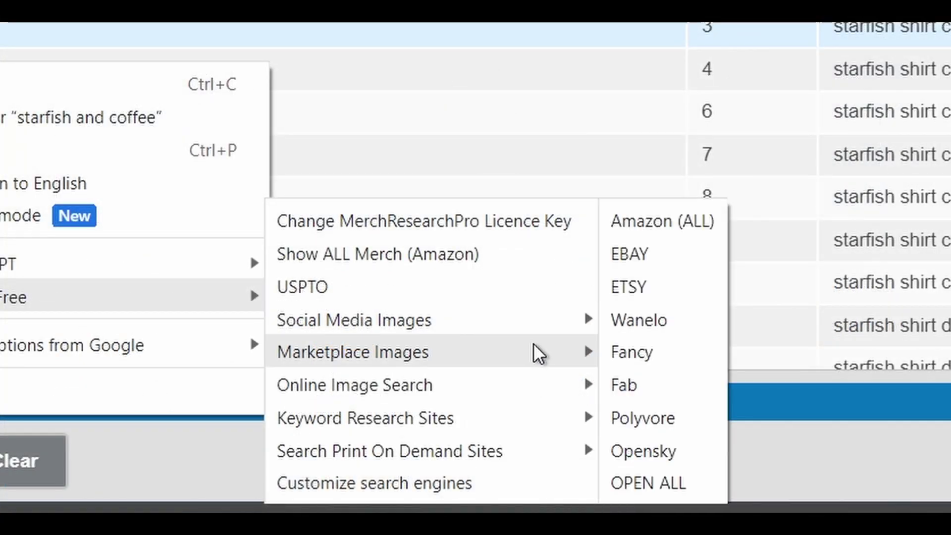
mouse_move(545, 379)
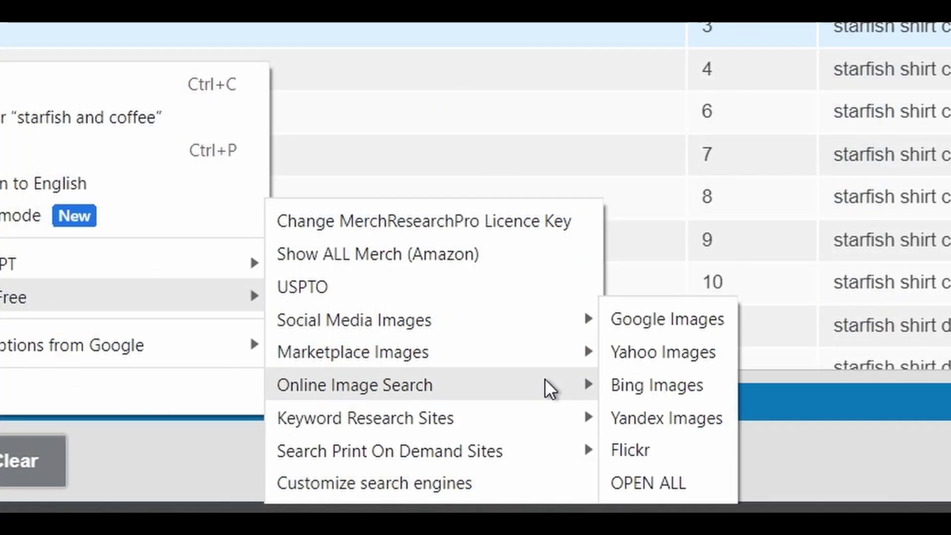
mouse_move(553, 408)
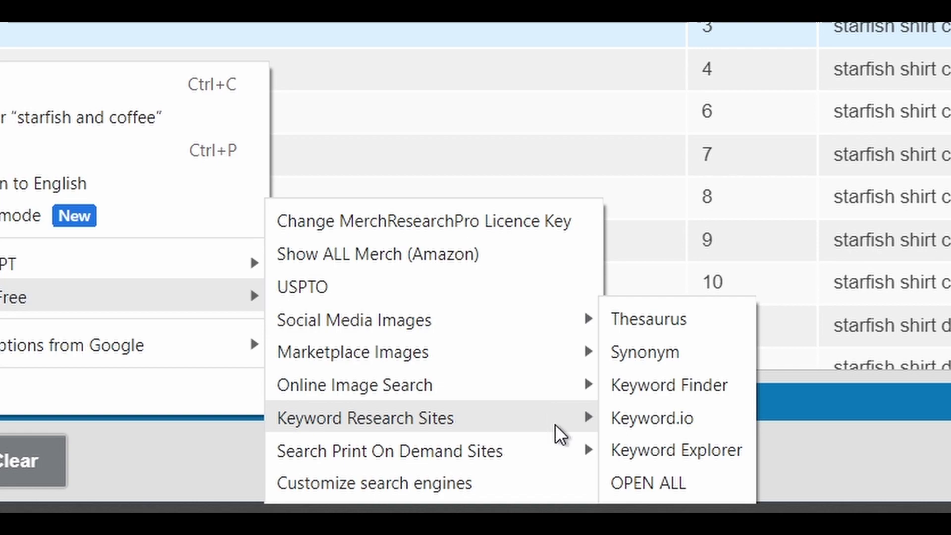
mouse_move(554, 444)
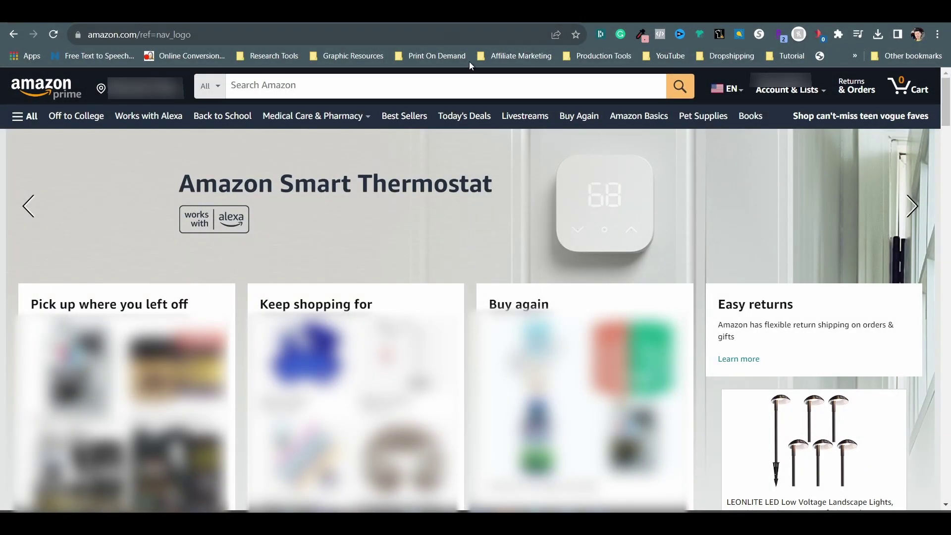
Step: Search Amazon for 'peace love' and look over the expanded keyword suggestion lists
click(493, 86)
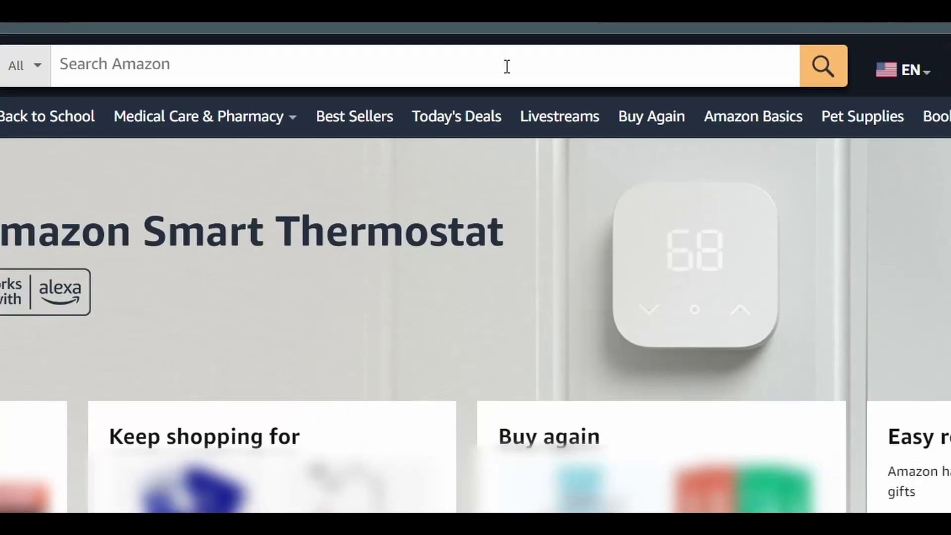
text(peace love)
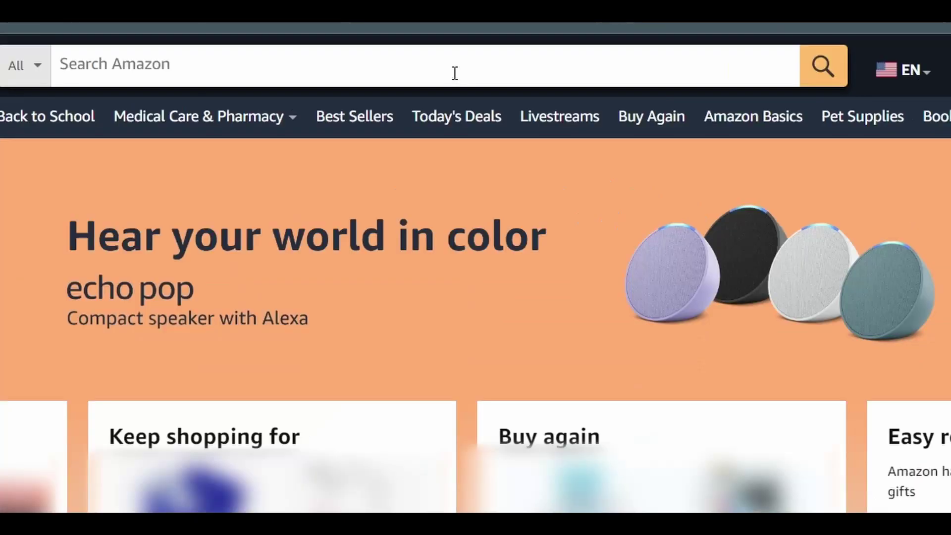
click(461, 87)
text(peace love)
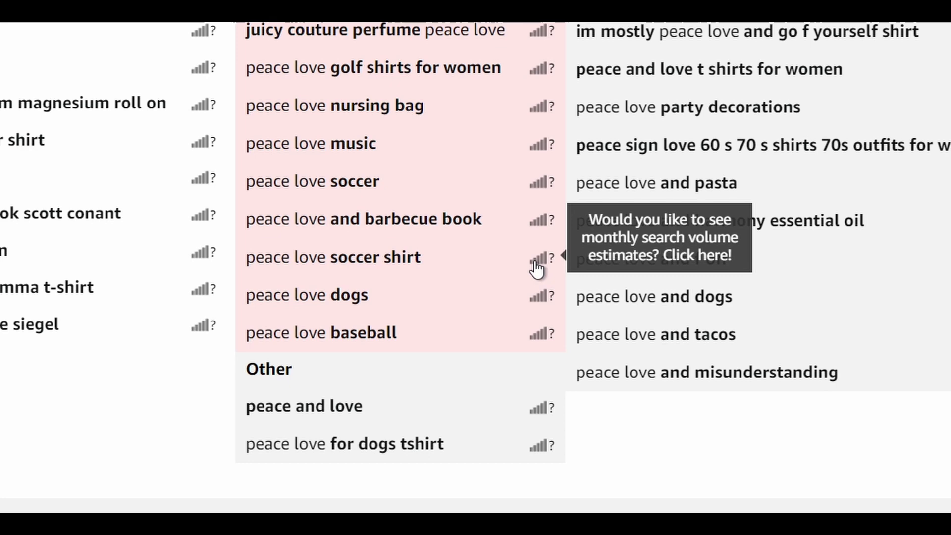
scroll(484, 384, down, 3)
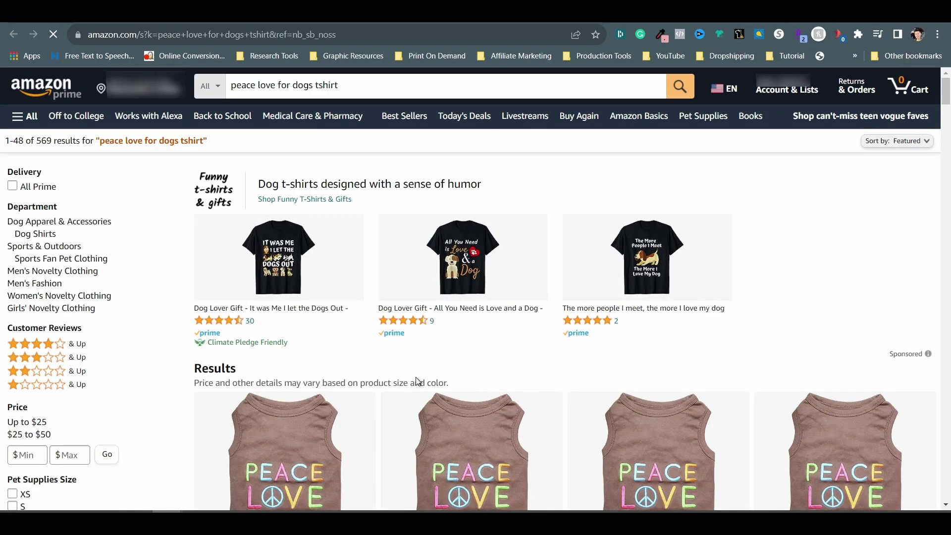
Step: Scroll the 'peace love for dogs tshirt' results and view a competing shirt's details popup
scroll(566, 94, down, 5)
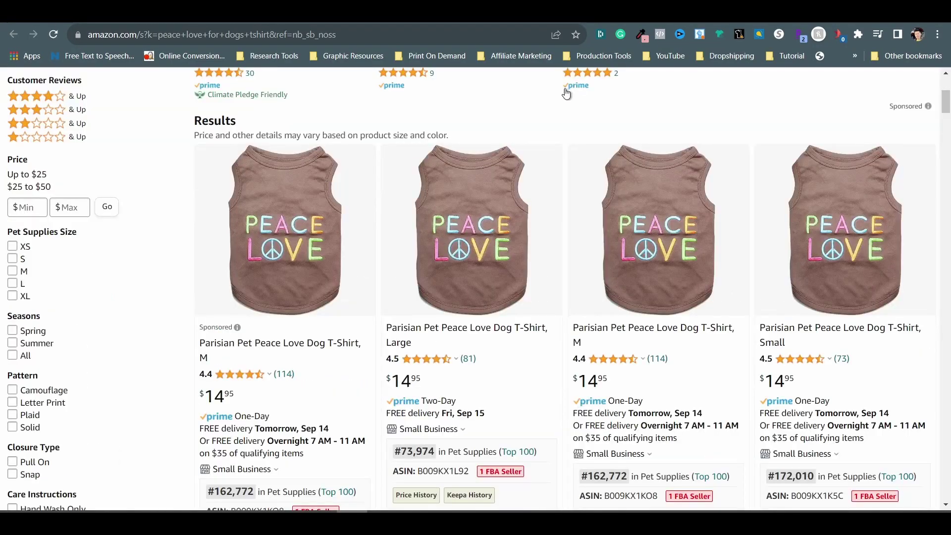
mouse_move(512, 267)
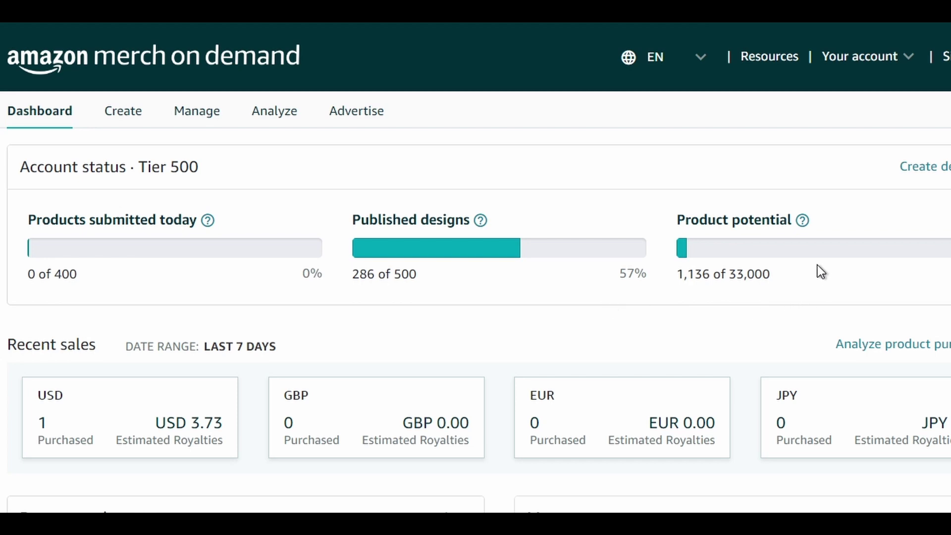
Step: Scroll through the Merch account dashboard, then check the PrettyMerch merch level
scroll(96, 240, down, 3)
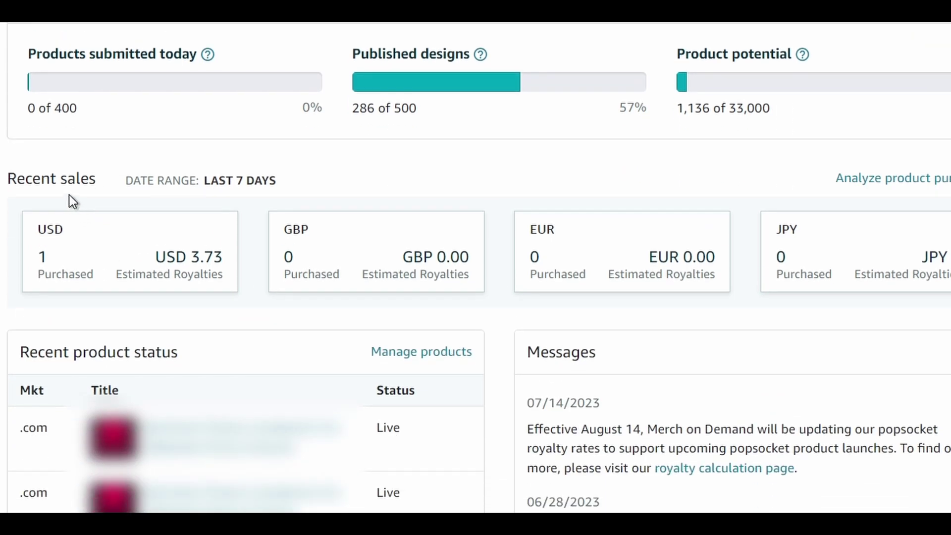
scroll(69, 196, down, 2)
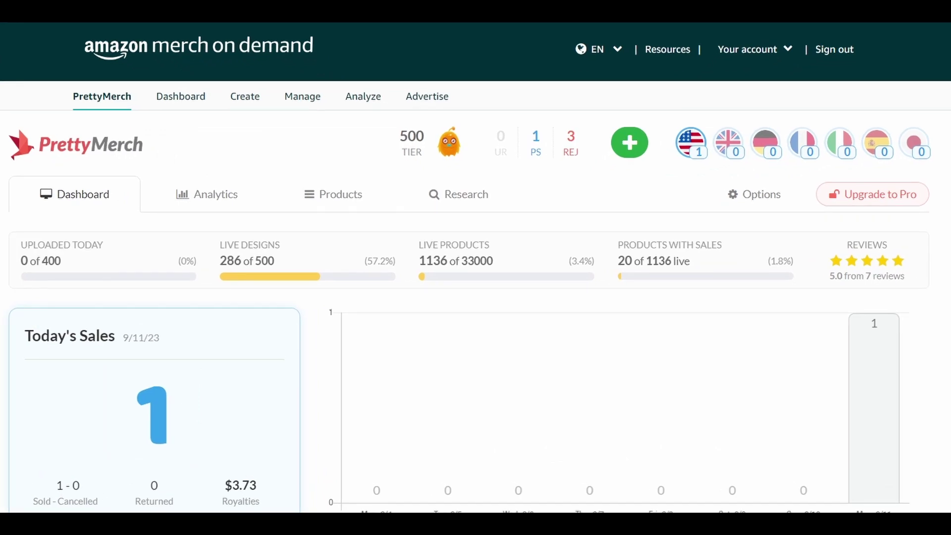
mouse_move(456, 152)
Step: View the all-time sales chart, then list the top units-sold and top-royalty shirts
scroll(949, 257, down, 8)
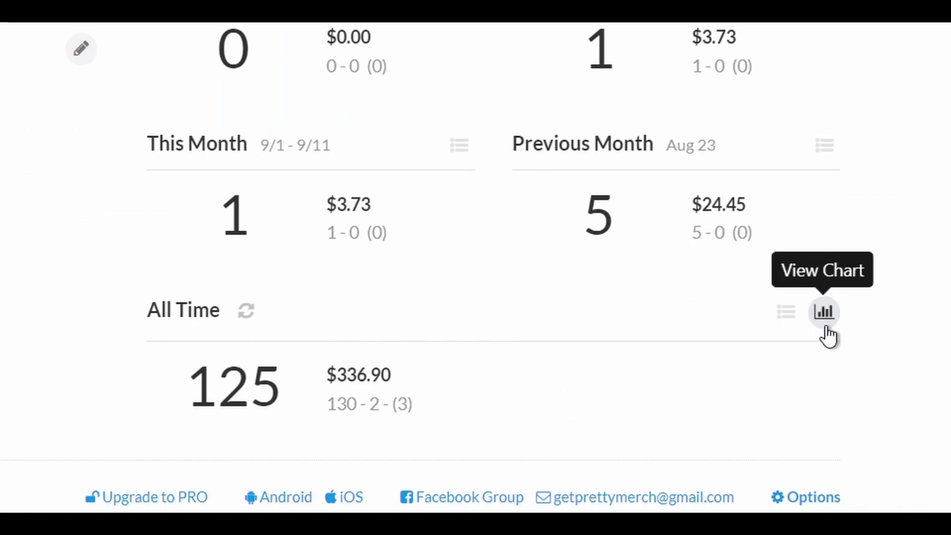
click(824, 327)
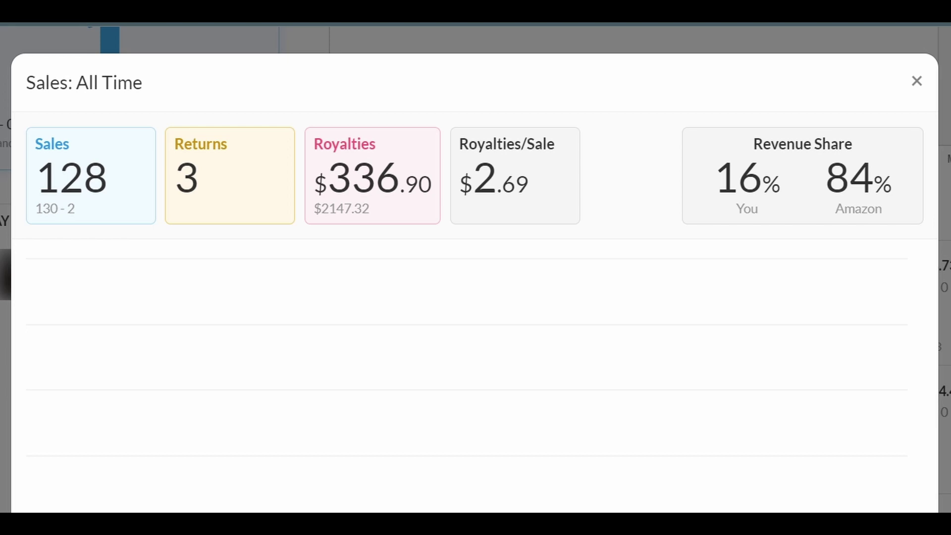
click(917, 81)
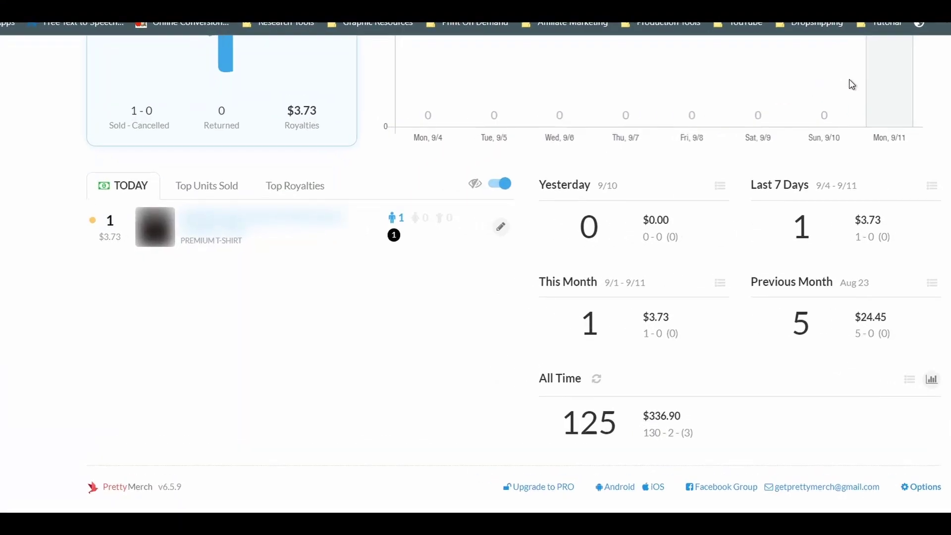
click(218, 171)
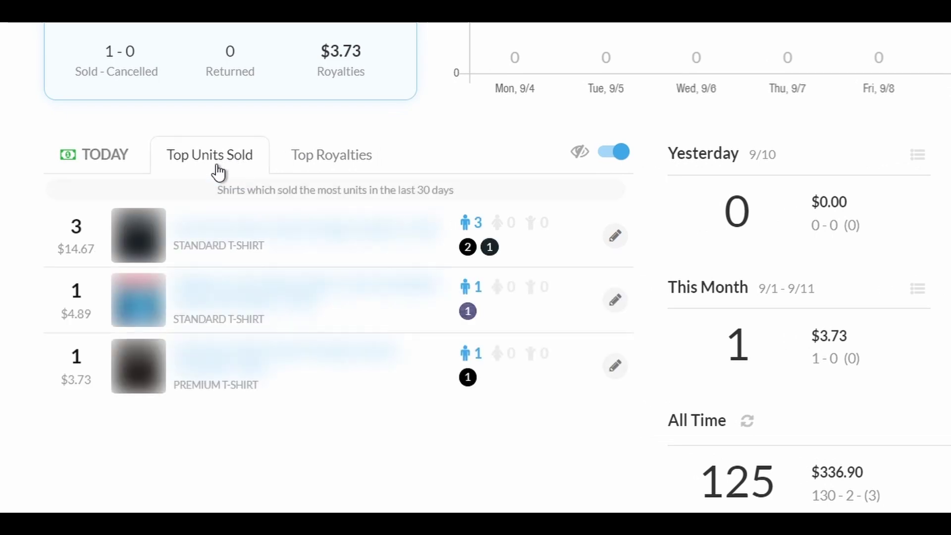
click(334, 171)
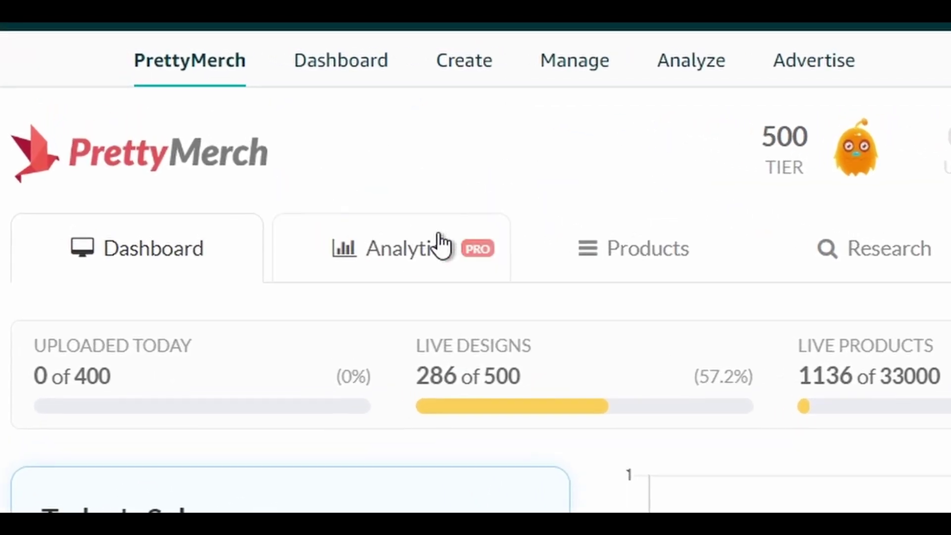
Step: Browse PrettyMerch's Analytics and Products sections, then go to Trend Finder research
click(439, 237)
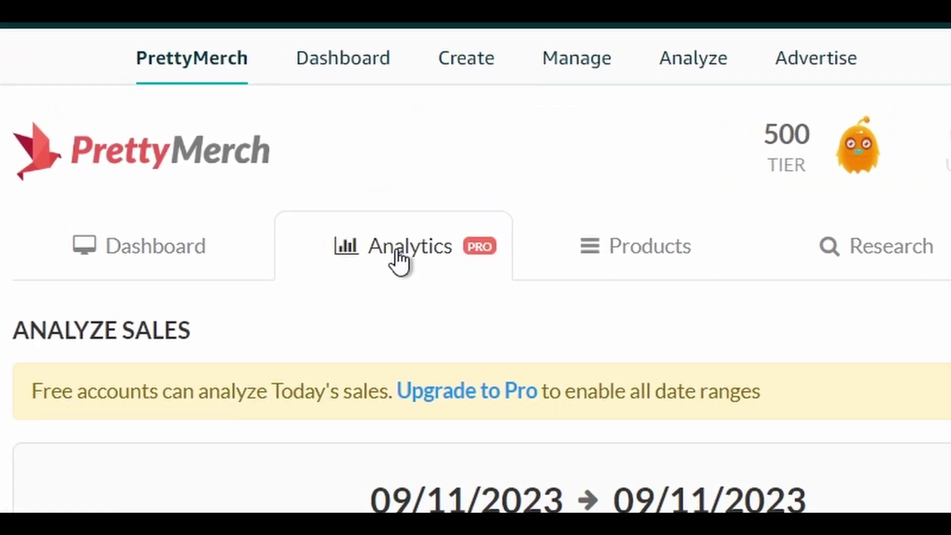
click(597, 113)
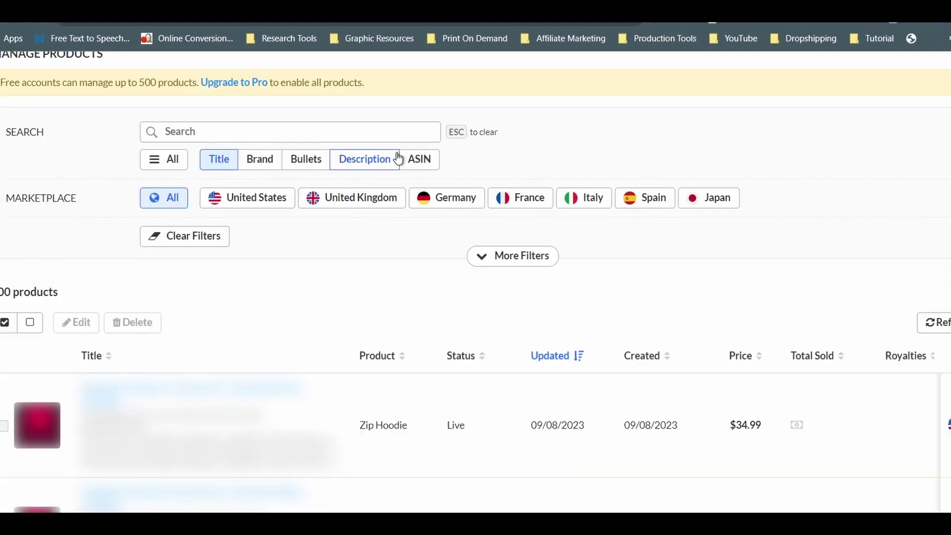
scroll(398, 158, down, 2)
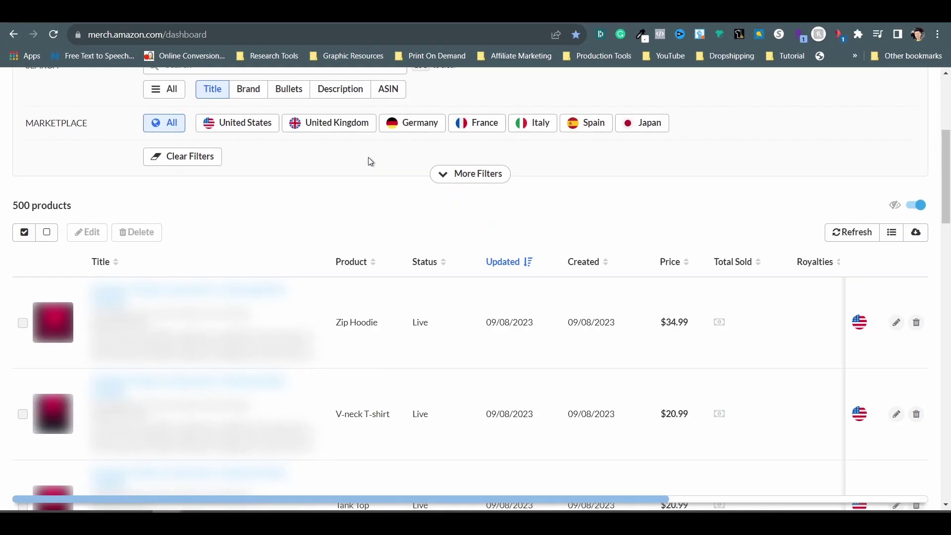
scroll(370, 162, up, 2)
click(462, 219)
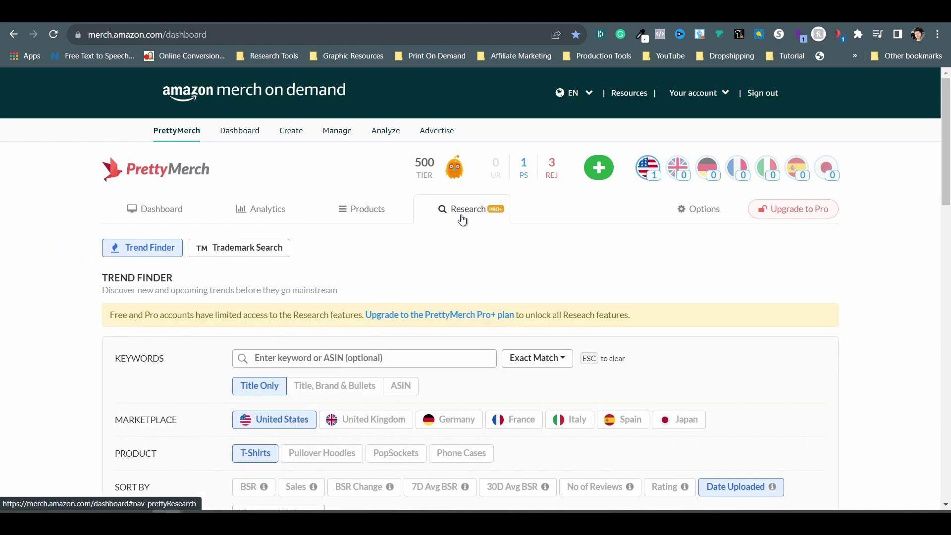
Step: Scroll down the Trend Finder results grid and back to the top
scroll(459, 212, down, 10)
scroll(458, 205, up, 10)
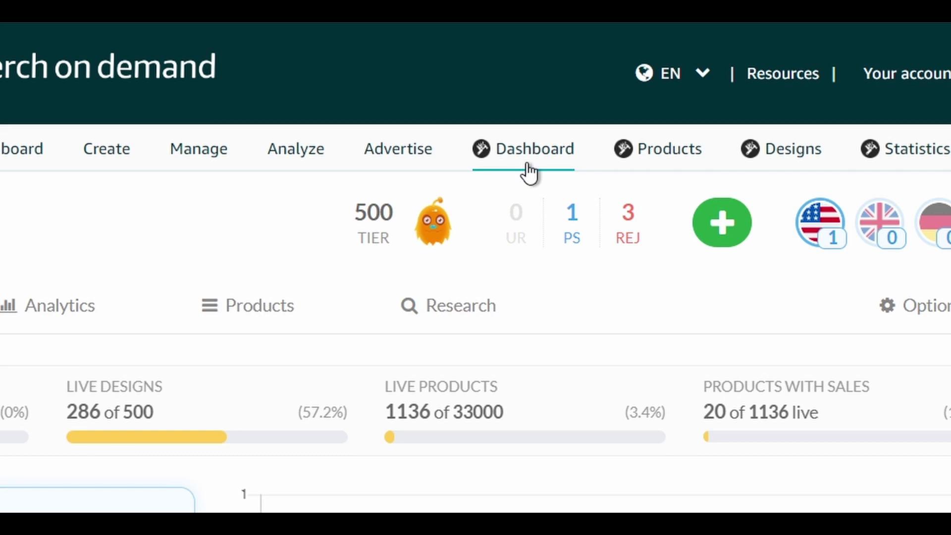
Step: Scroll through the Merch Informer sales dashboard, then return to its top
click(528, 166)
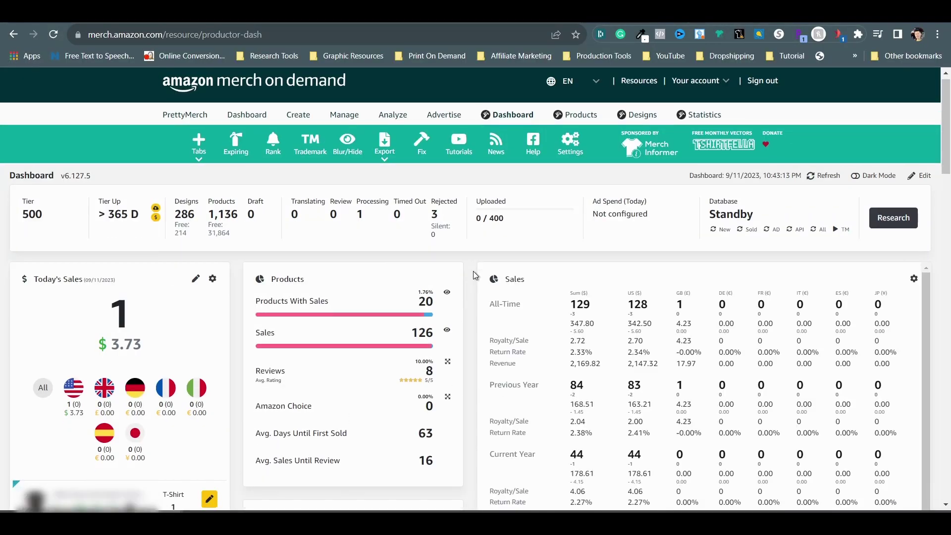
scroll(473, 272, down, 4)
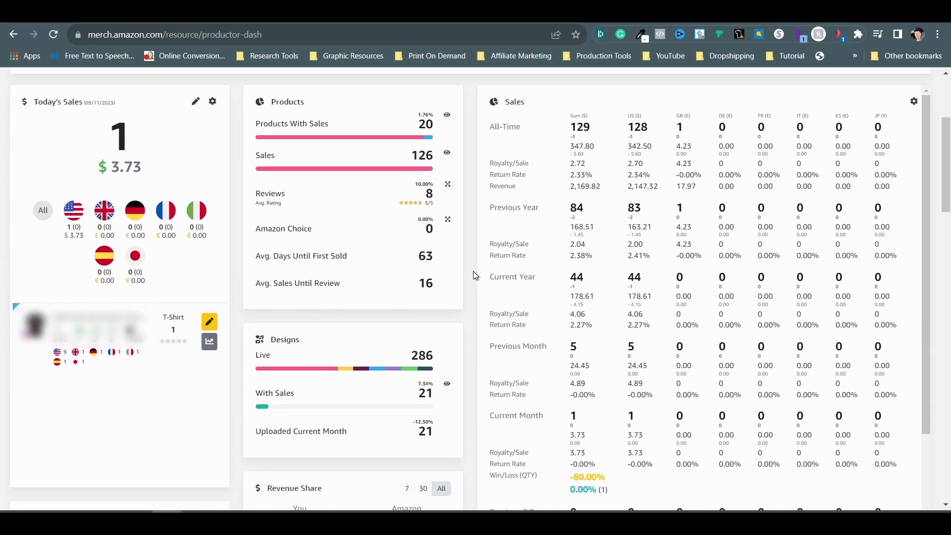
scroll(474, 271, down, 5)
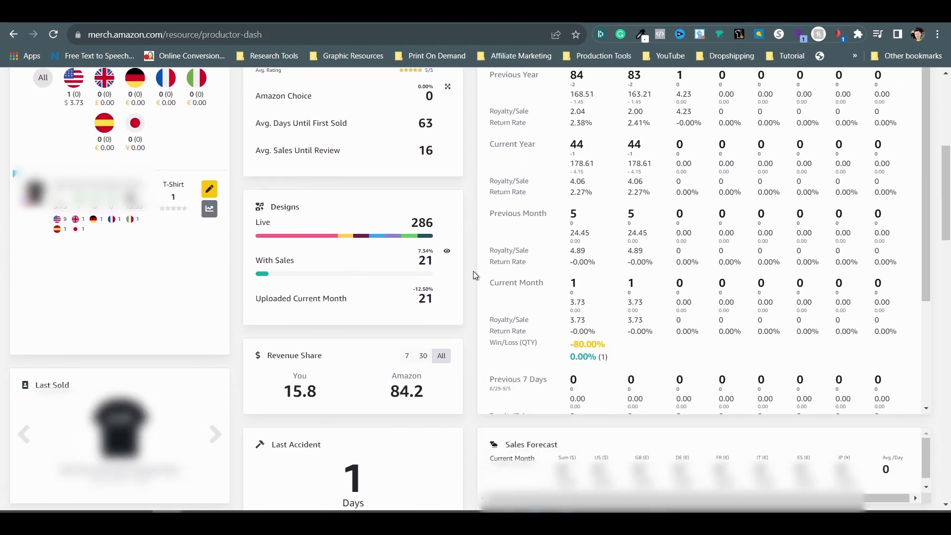
scroll(473, 271, down, 5)
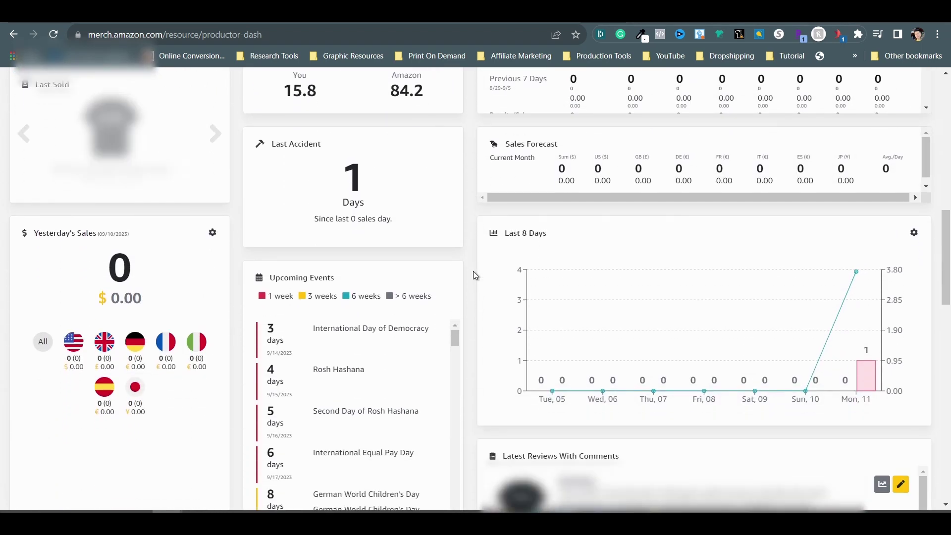
scroll(473, 271, down, 1)
scroll(474, 271, down, 4)
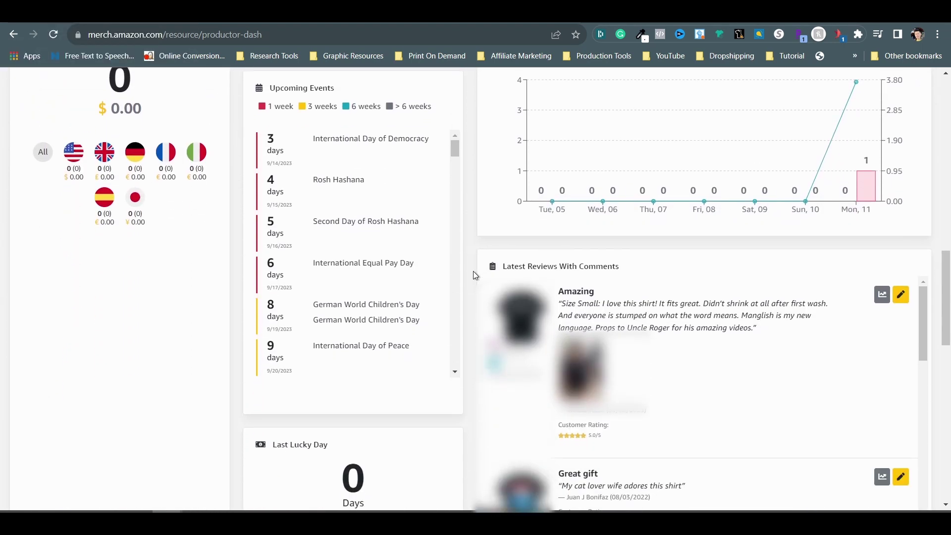
scroll(473, 272, down, 4)
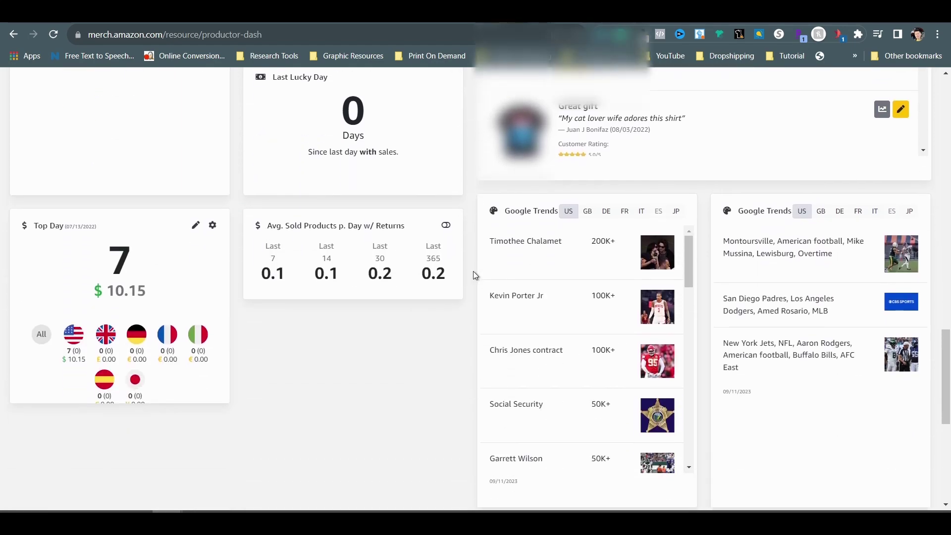
key(Home)
Step: Look through the Merch Informer product table, designs overview and sales statistics chart
click(578, 134)
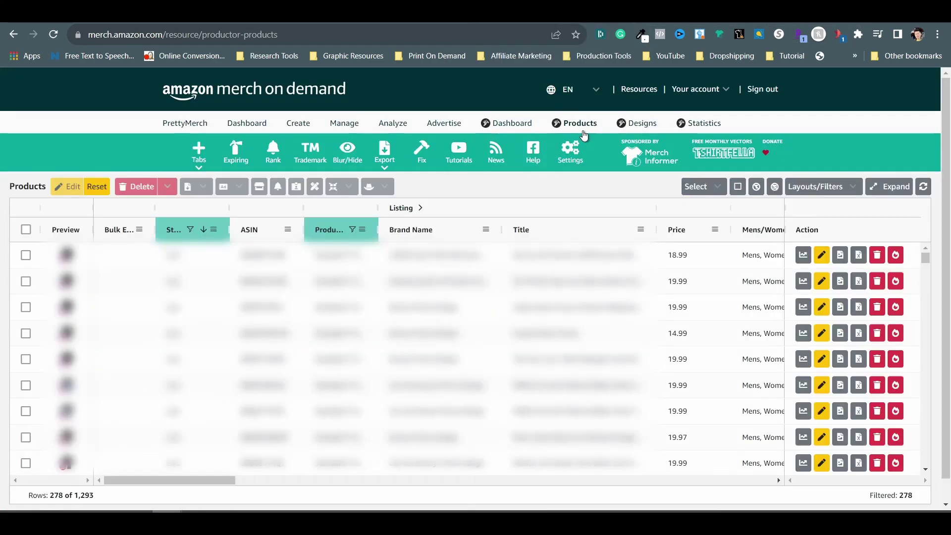
click(634, 130)
click(700, 131)
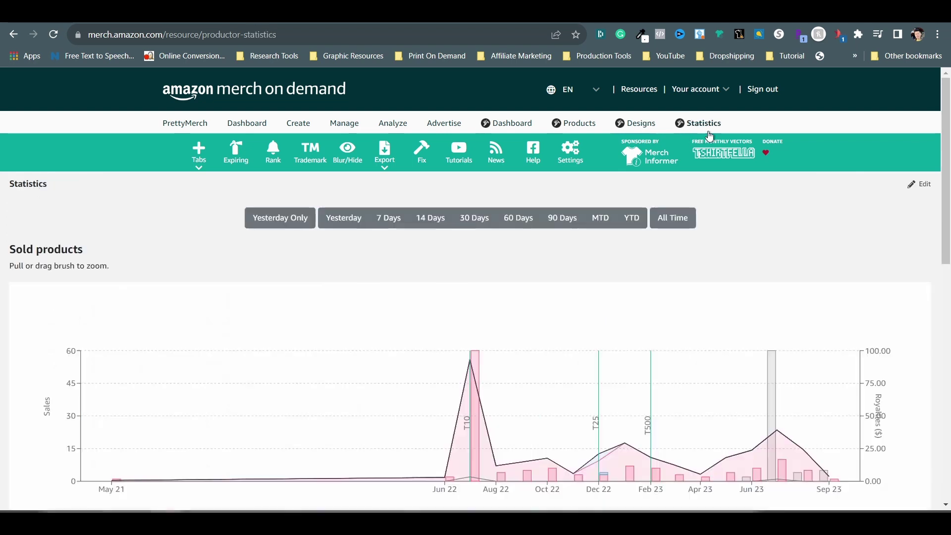
scroll(709, 137, down, 3)
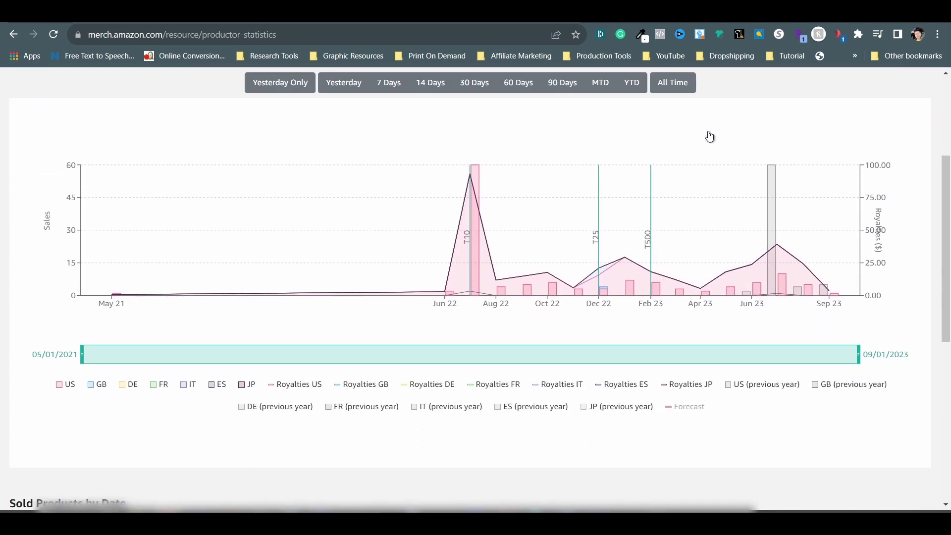
scroll(709, 136, down, 7)
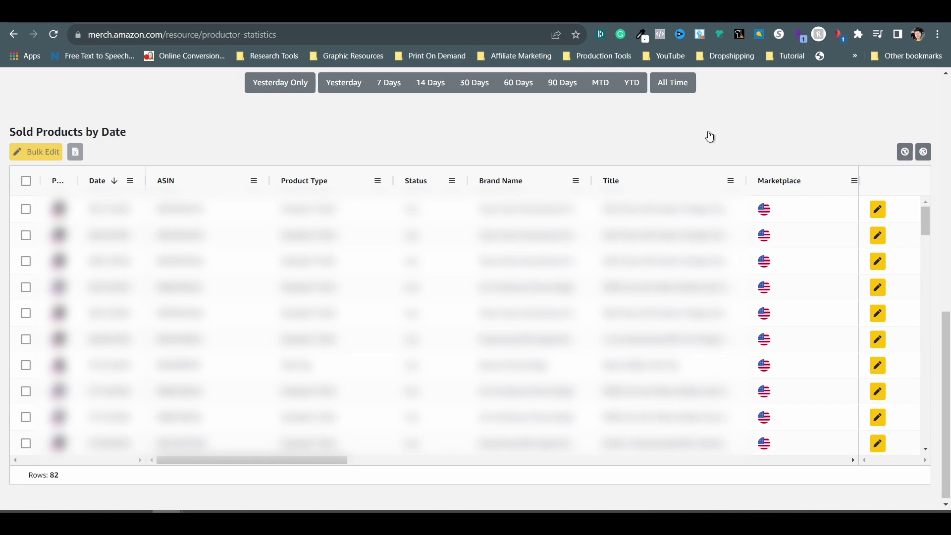
scroll(709, 136, up, 2)
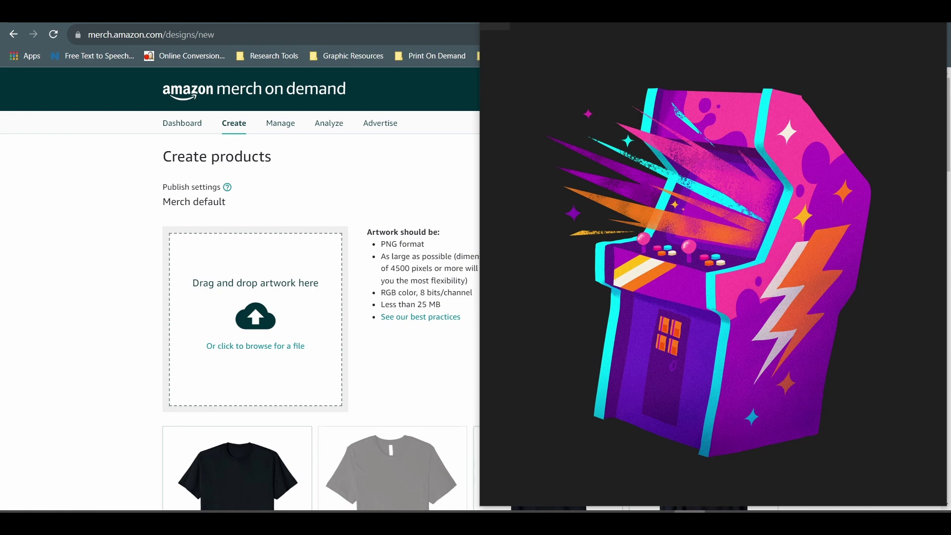
Step: Upload the Arcade Retro Art PNG into the artwork drop zone
drag(495, 248, 290, 334)
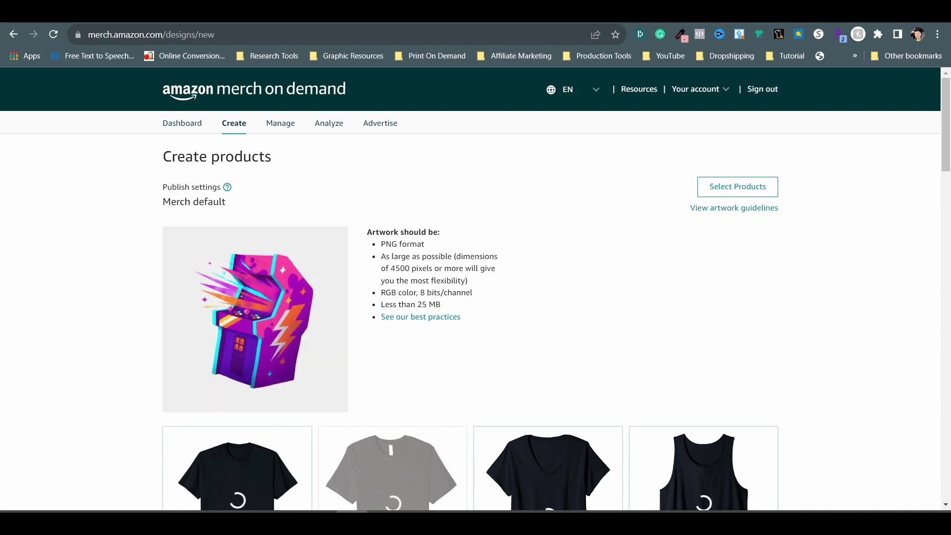
scroll(144, 256, down, 4)
scroll(146, 256, down, 2)
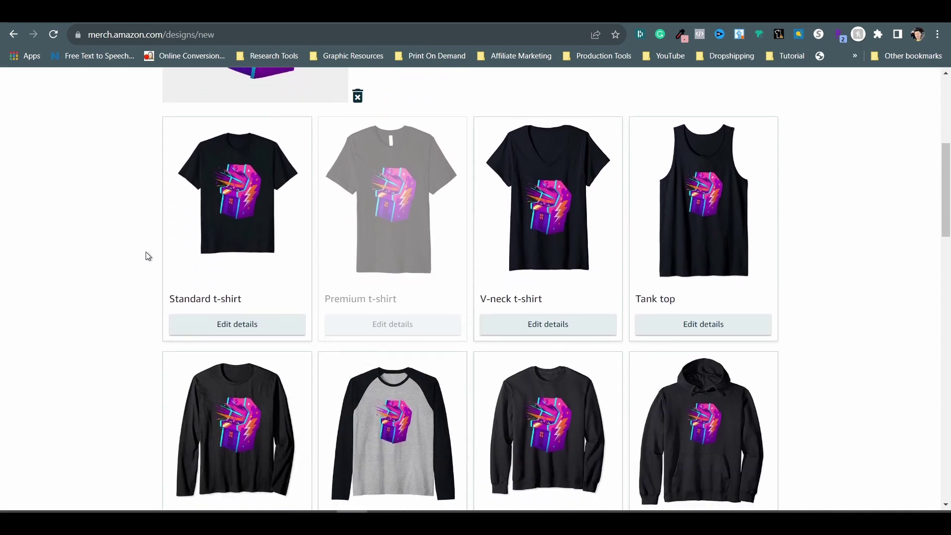
Step: Open the Standard t-shirt's detail settings and scroll down through them
click(259, 325)
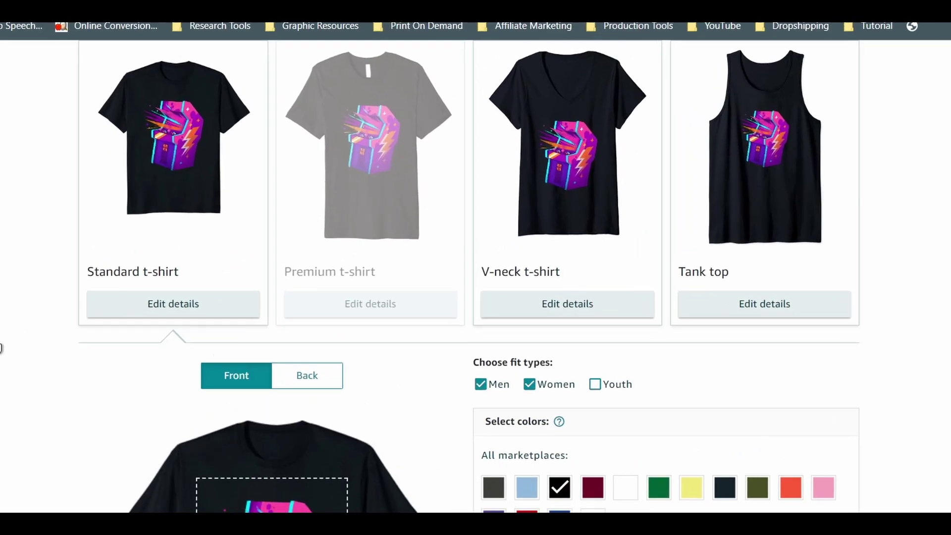
scroll(468, 267, down, 7)
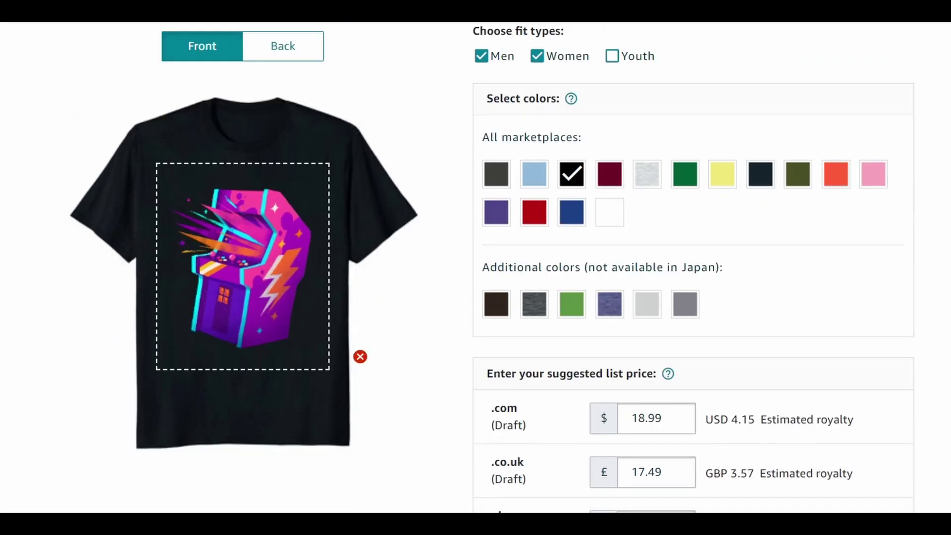
scroll(468, 267, down, 1)
scroll(468, 267, down, 3)
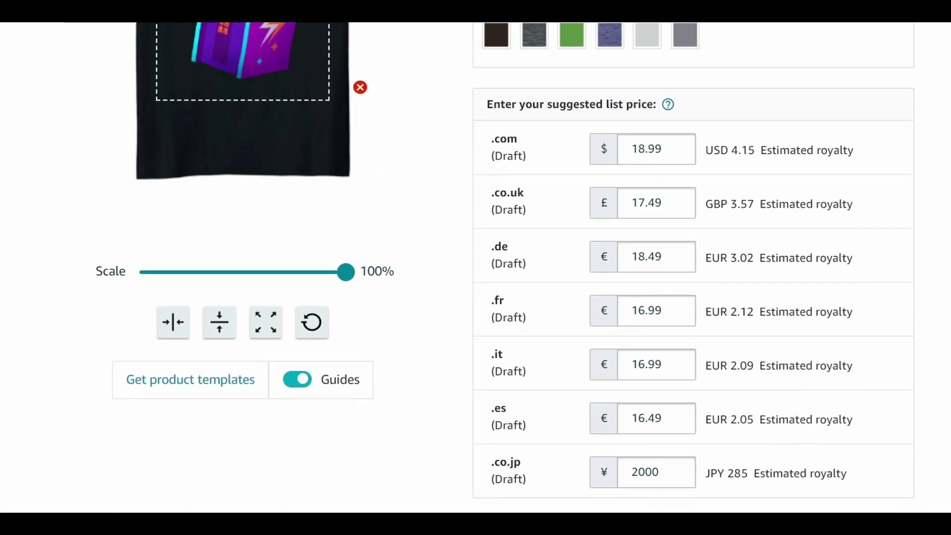
scroll(468, 267, down, 1)
scroll(468, 268, down, 10)
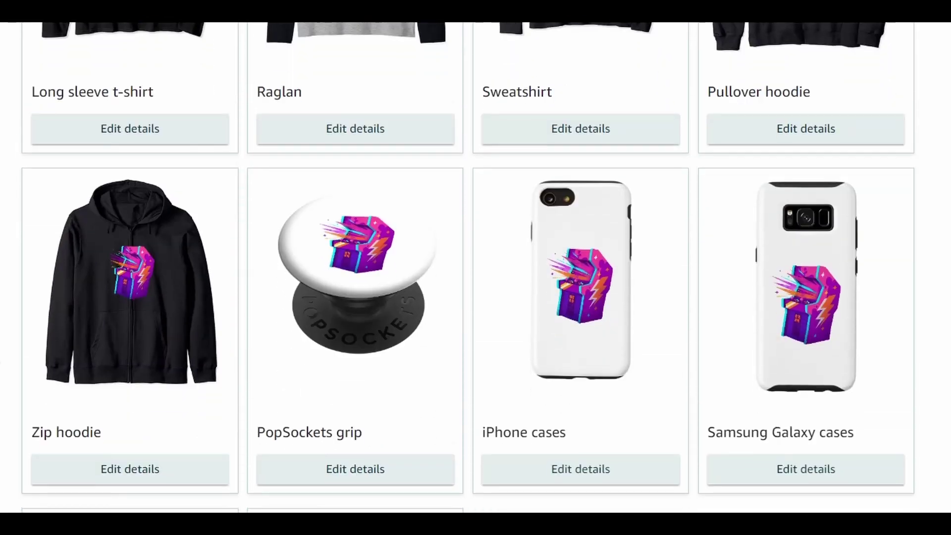
scroll(468, 267, down, 1)
scroll(468, 268, down, 10)
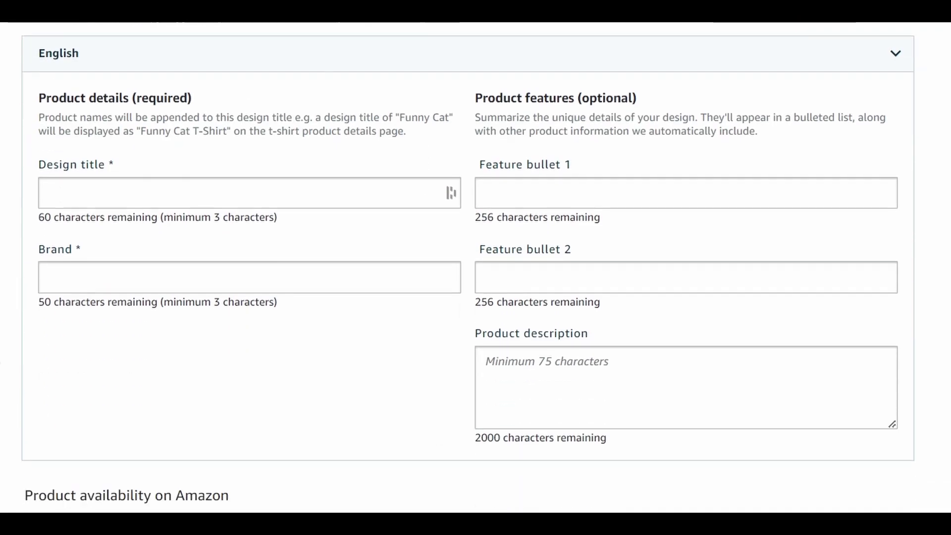
Step: Review the Feature bullet 1 text through to its end
scroll(468, 267, up, 2)
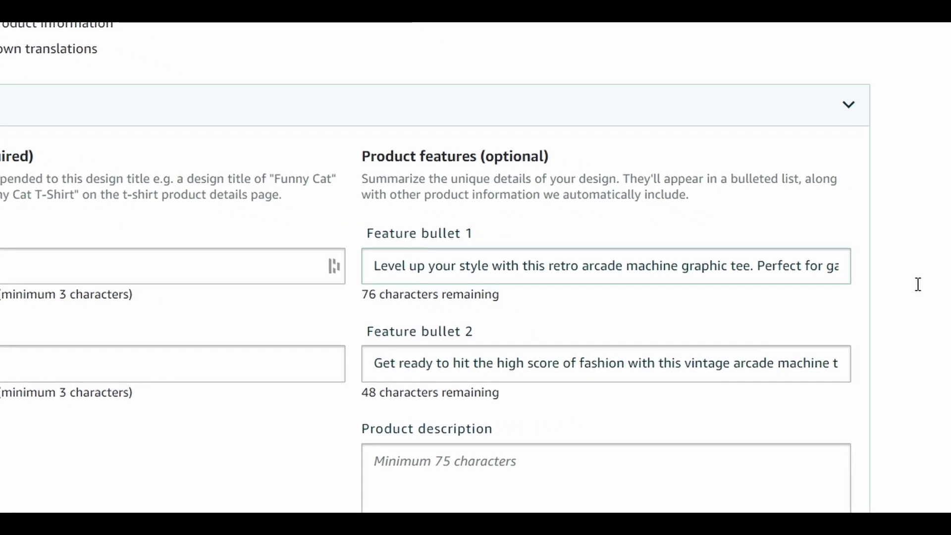
key(Right)
key(Right)
key(Right)
key(Right)
key(Right)
key(Right)
key(Right)
key(Right)
key(Right)
key(Right)
key(Right)
key(Right)
key(Right)
key(Right)
key(Right)
key(Right)
key(Right)
key(Right)
key(Right)
key(Right)
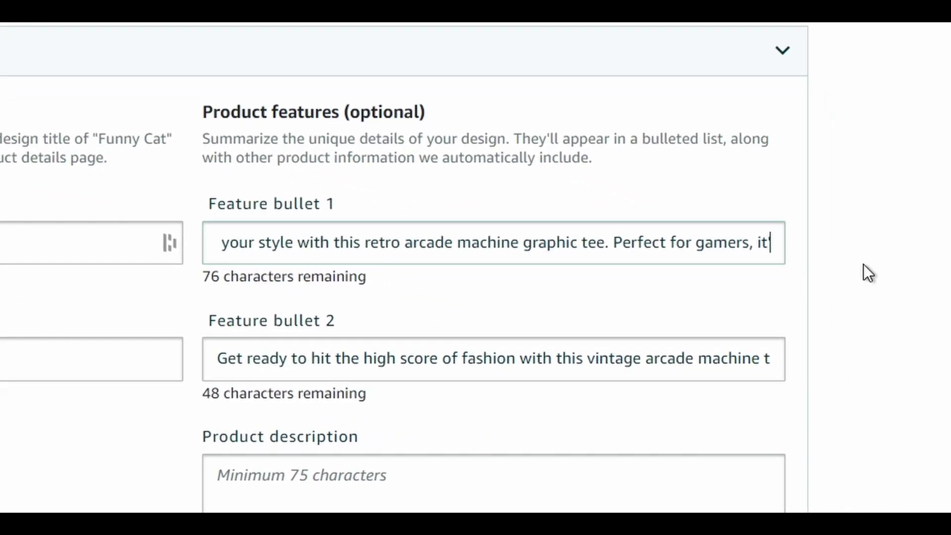
key(Right)
key(Right)
key(Right)
key(Right)
key(Right)
key(Right)
key(Right)
key(Right)
key(Right)
key(Right)
key(Right)
key(Right)
key(Right)
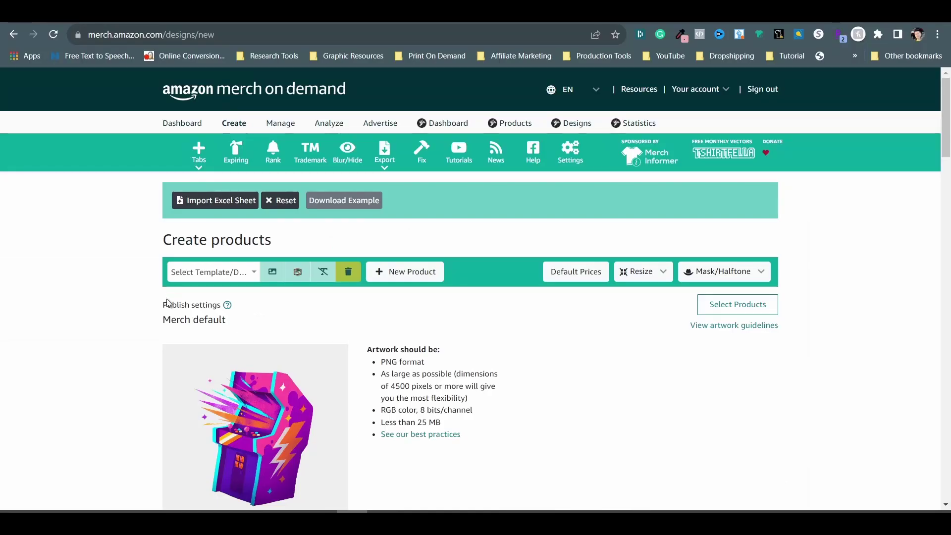
Step: Apply a 4.5 royalty to the t-shirt, raising the .com price to $19.99
scroll(127, 317, down, 14)
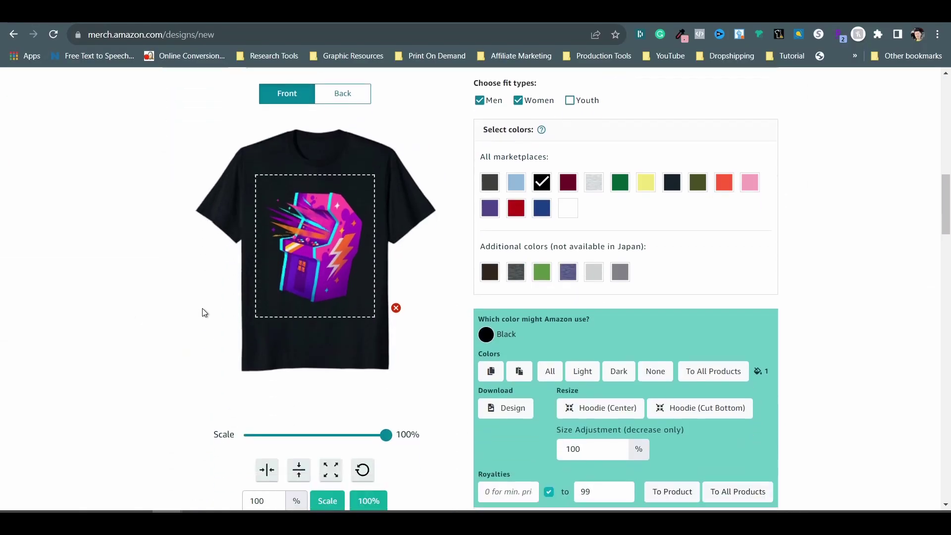
scroll(202, 308, down, 5)
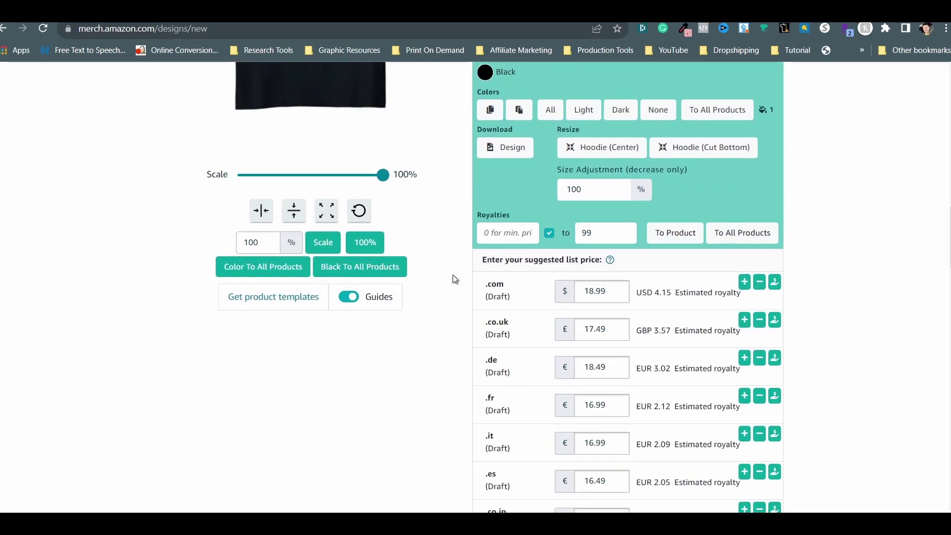
click(485, 234)
text(4.5)
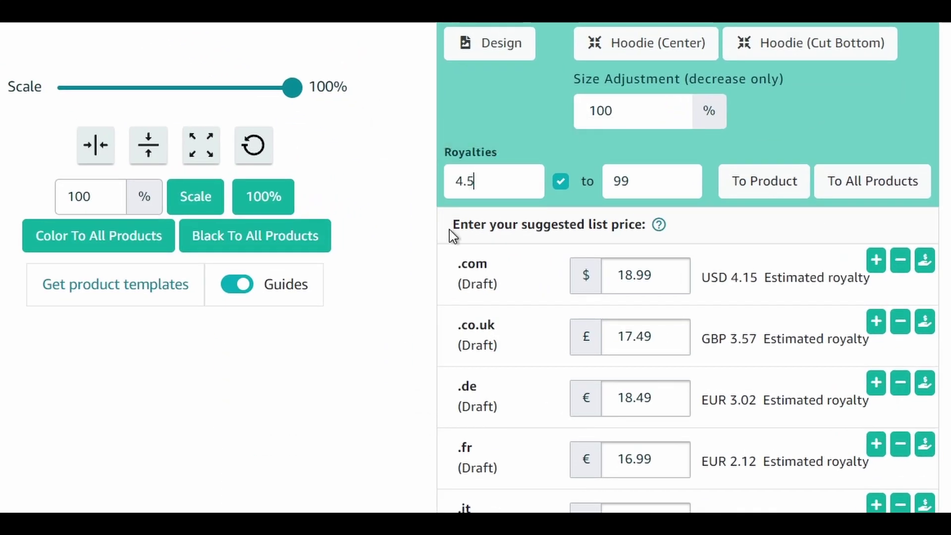
click(789, 207)
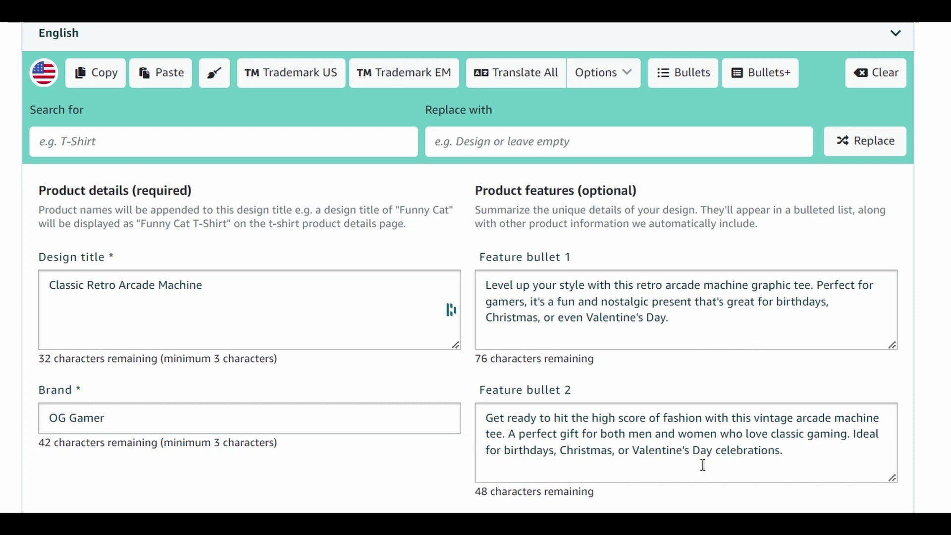
scroll(697, 469, down, 6)
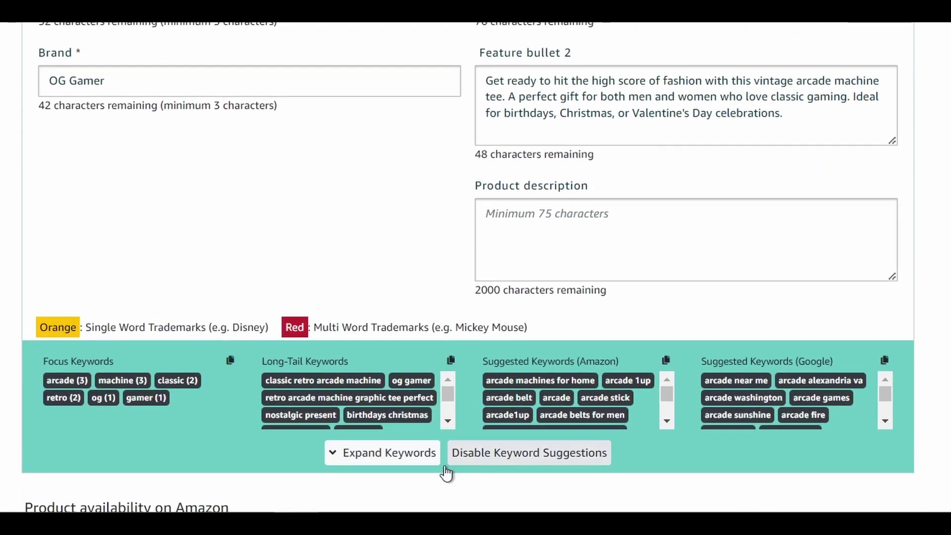
Step: Expand the Merch Informer keyword panel and scroll through the extra suggestions
click(420, 459)
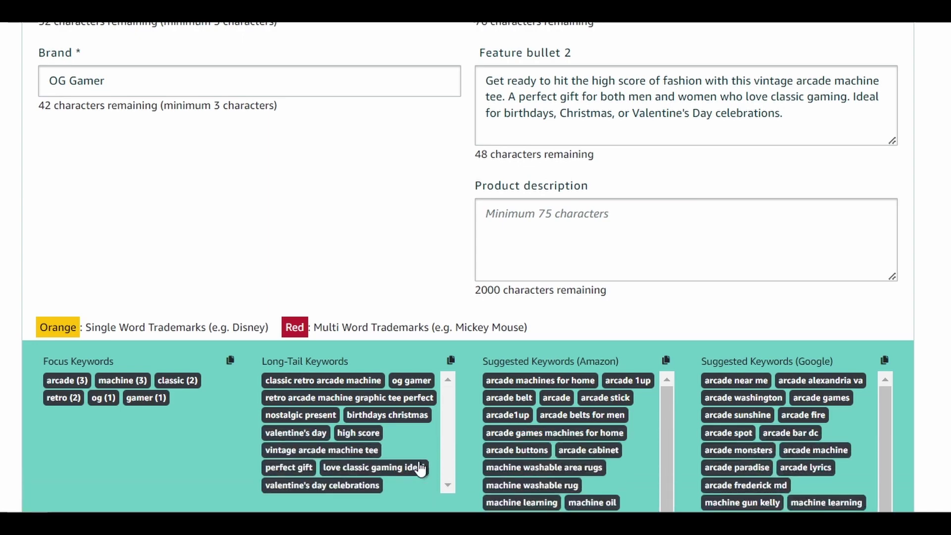
scroll(420, 468, down, 3)
scroll(420, 468, down, 3)
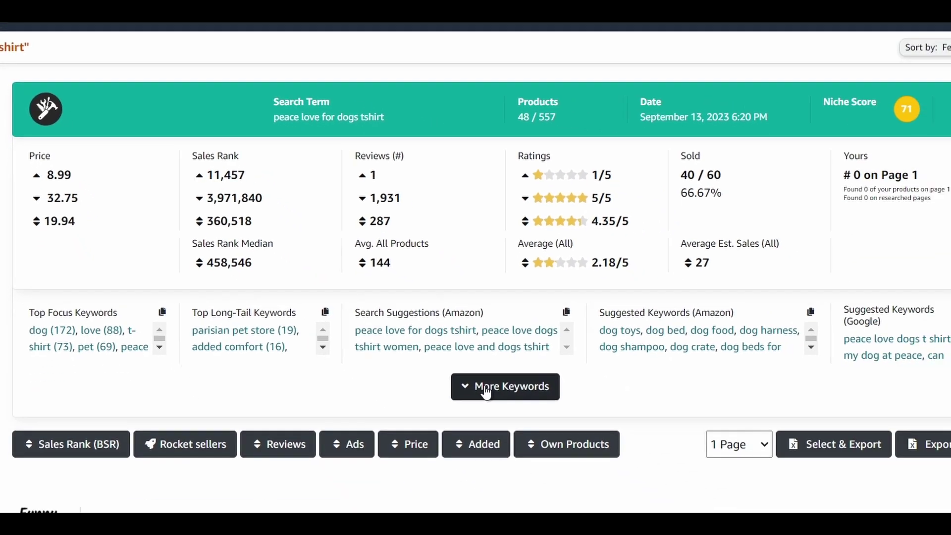
Step: Expand the Merch Informer summary into full keyword tables and scroll through the results
click(486, 391)
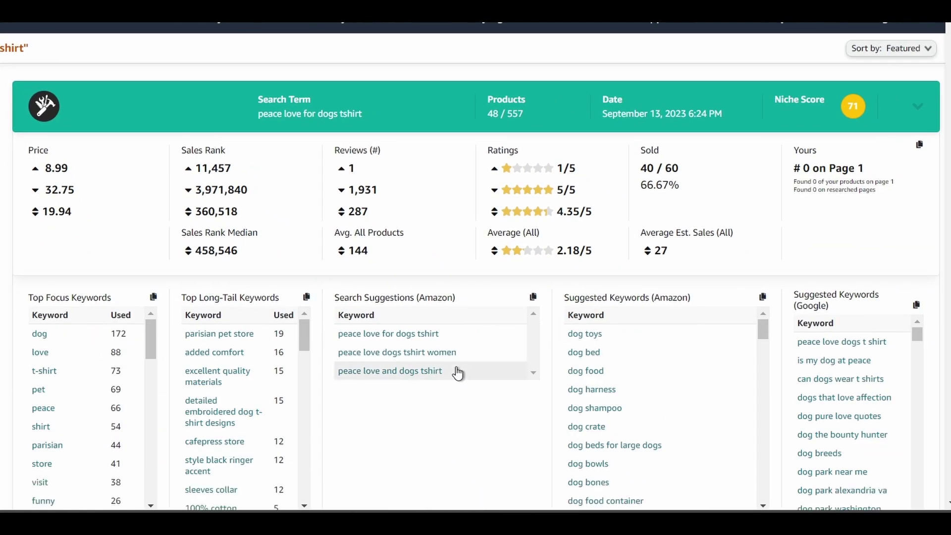
scroll(481, 397, down, 3)
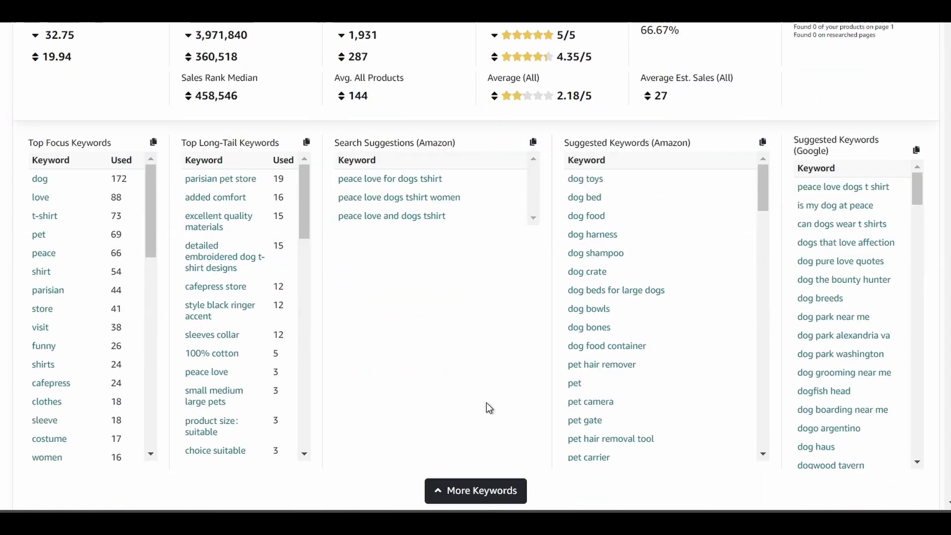
scroll(510, 248, down, 15)
scroll(500, 258, down, 6)
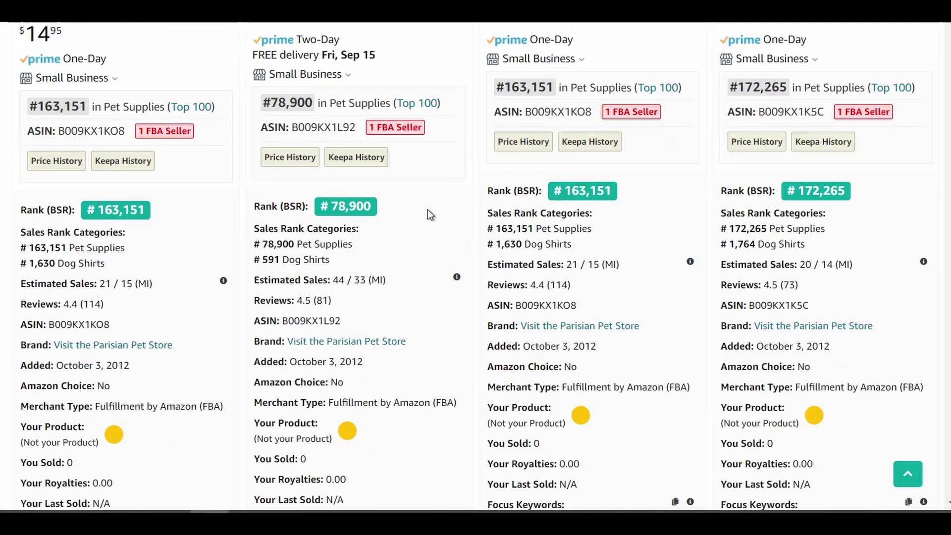
scroll(417, 218, down, 3)
scroll(427, 221, down, 3)
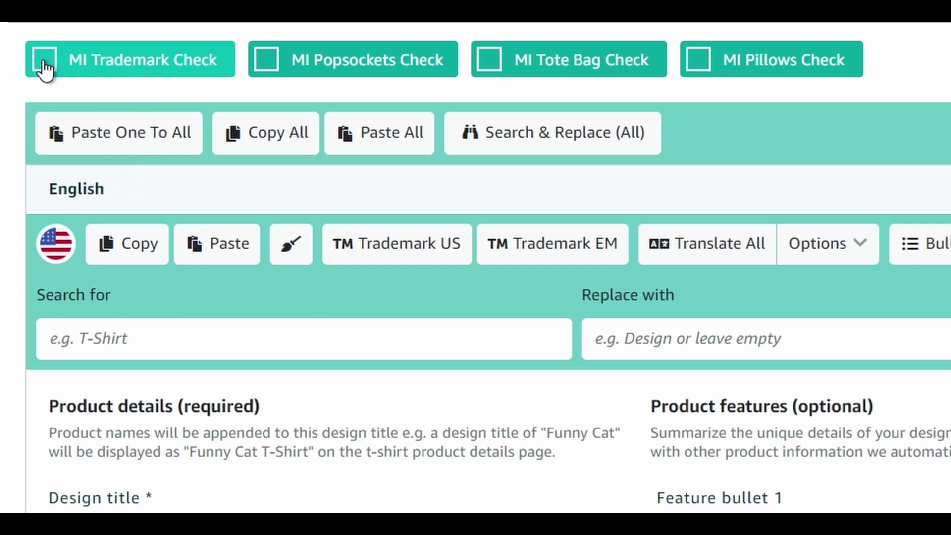
Step: Run the MI Trademark Check on the listing and open the USPTO record for MACHINE (serial 76591648)
click(45, 60)
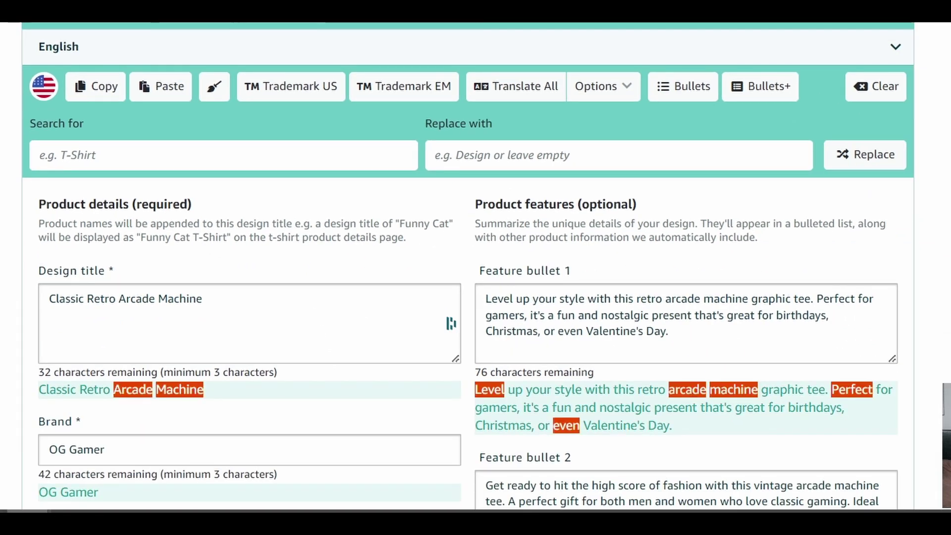
scroll(475, 268, down, 3)
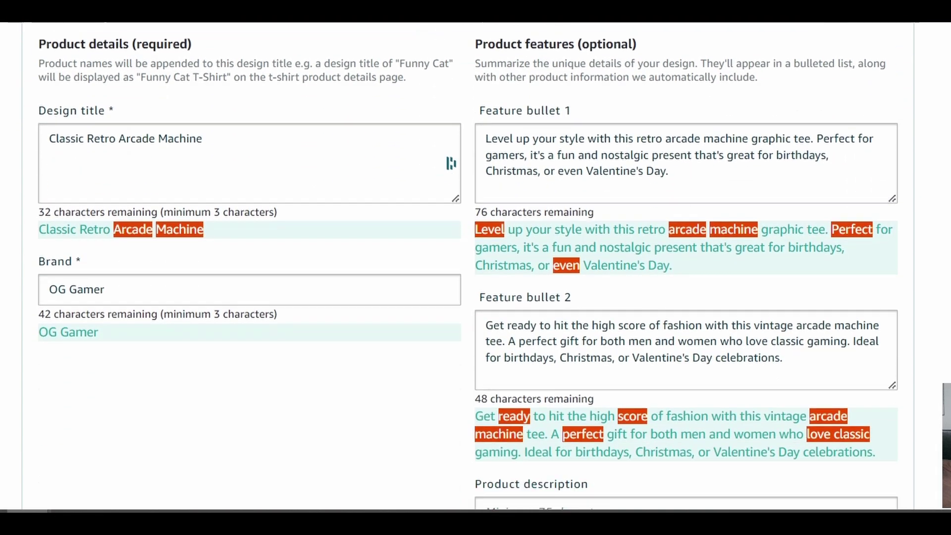
scroll(476, 267, down, 2)
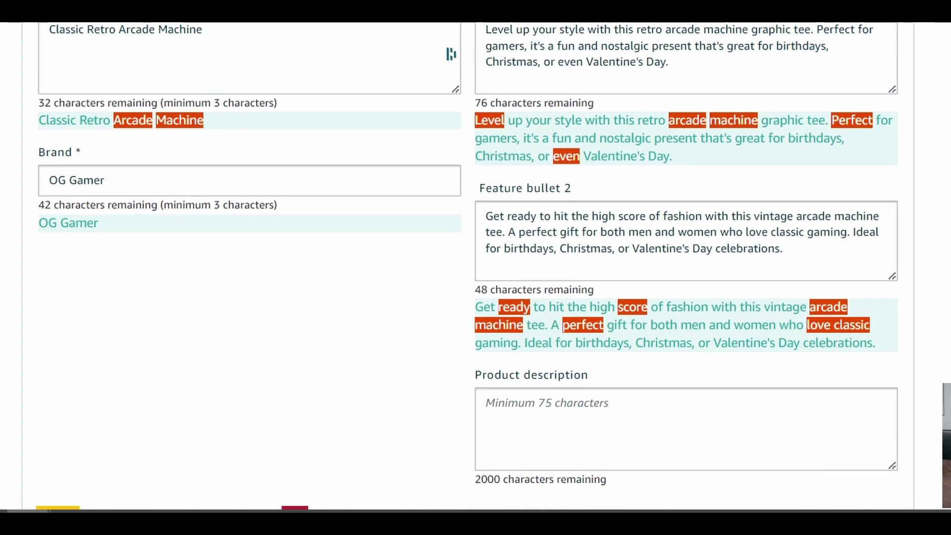
scroll(670, 288, up, 3)
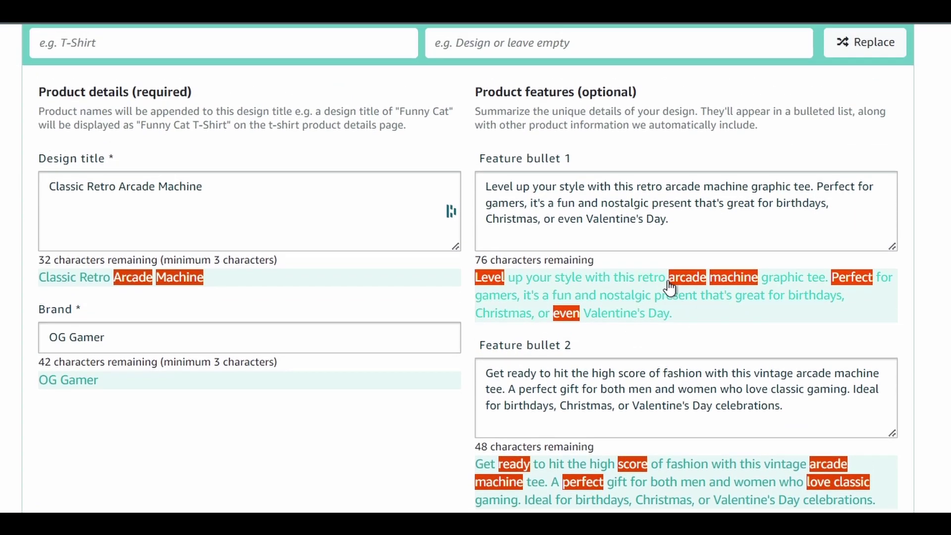
click(674, 291)
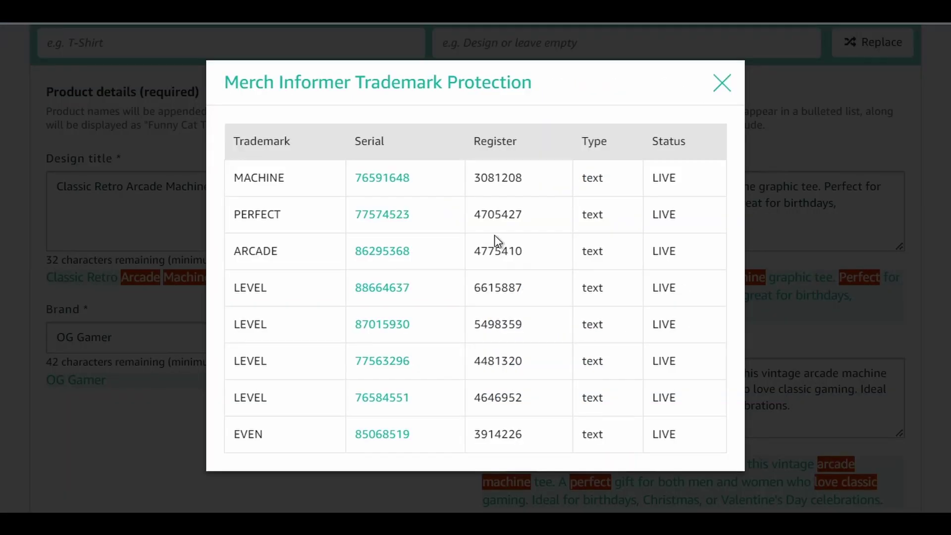
click(405, 184)
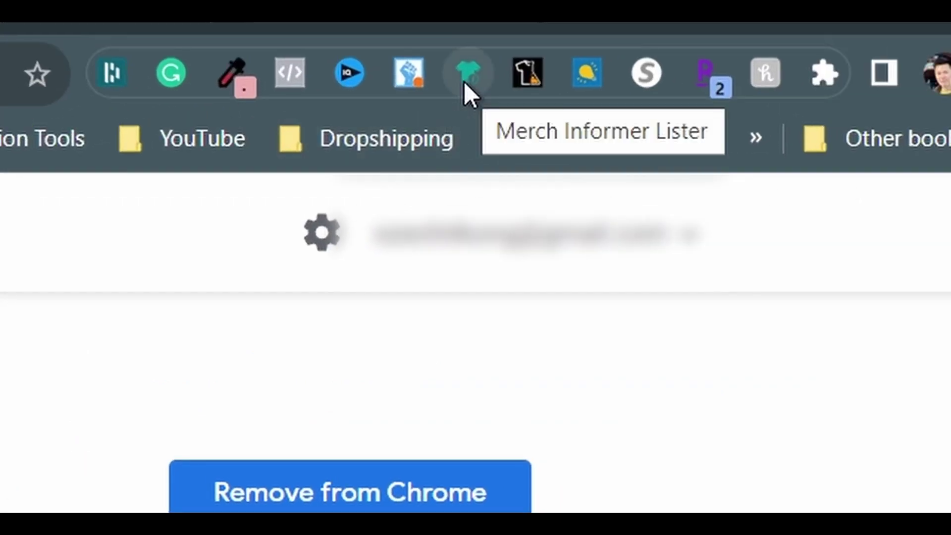
Step: Open the Merch Informer Lister extension from the Chrome toolbar to reach its Profiles page
click(466, 80)
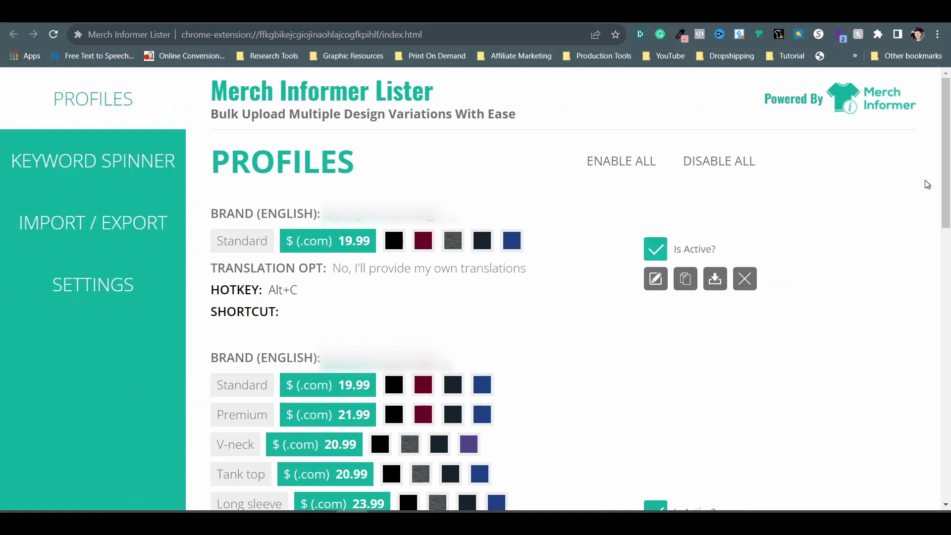
Step: Start a new Add Multi profile and uncheck all product checkboxes
drag(948, 169, 948, 448)
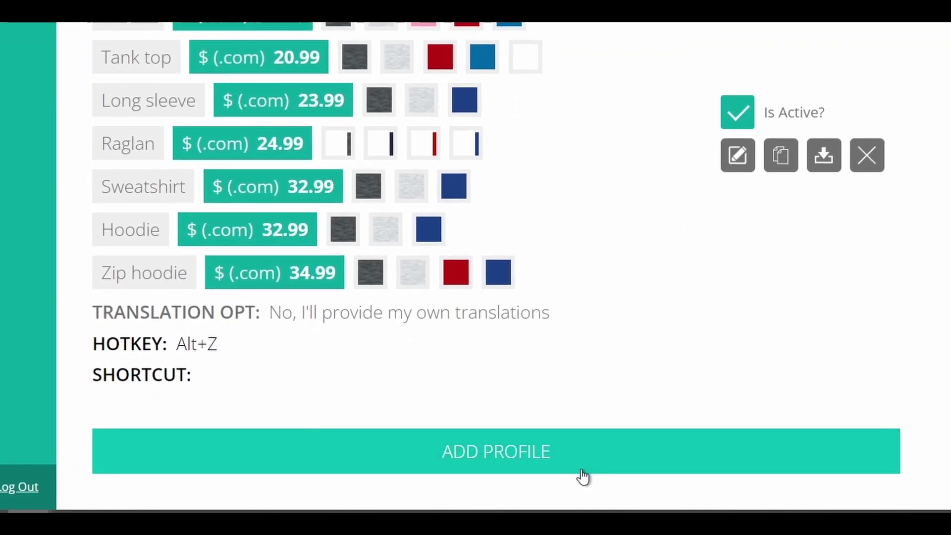
click(574, 473)
scroll(826, 173, down, 6)
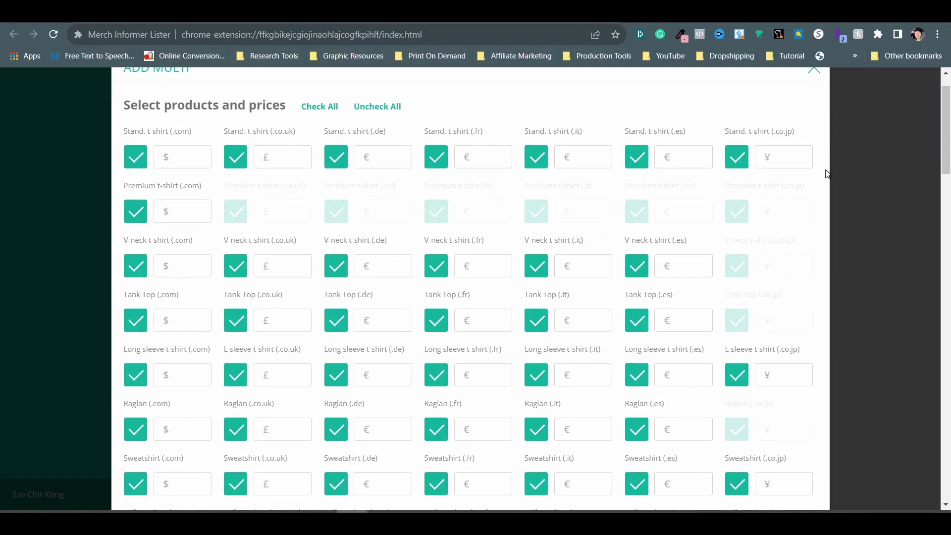
scroll(826, 173, down, 3)
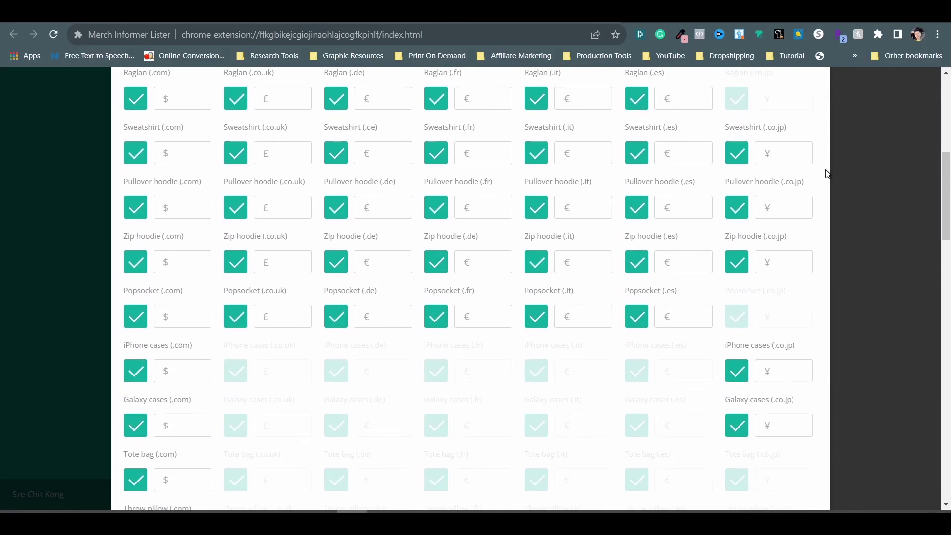
scroll(827, 174, up, 6)
scroll(826, 173, up, 3)
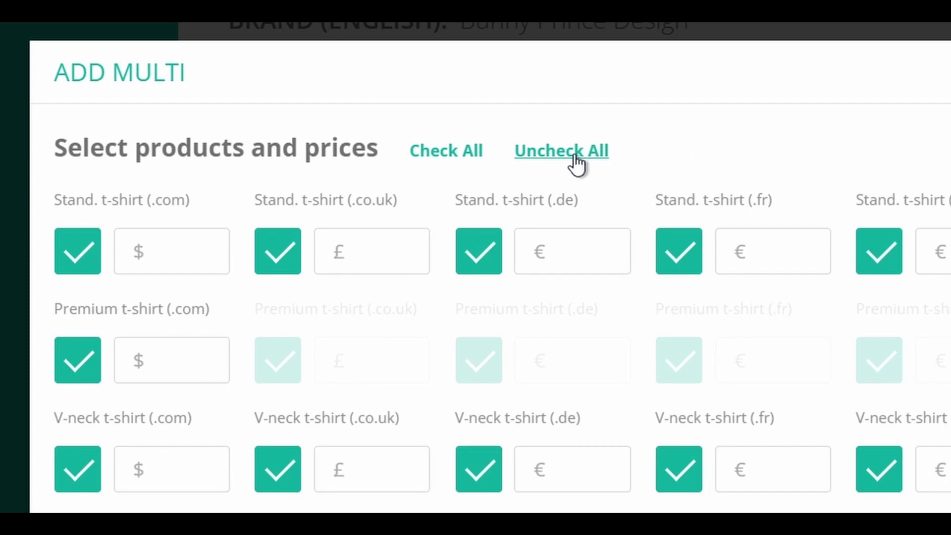
click(575, 158)
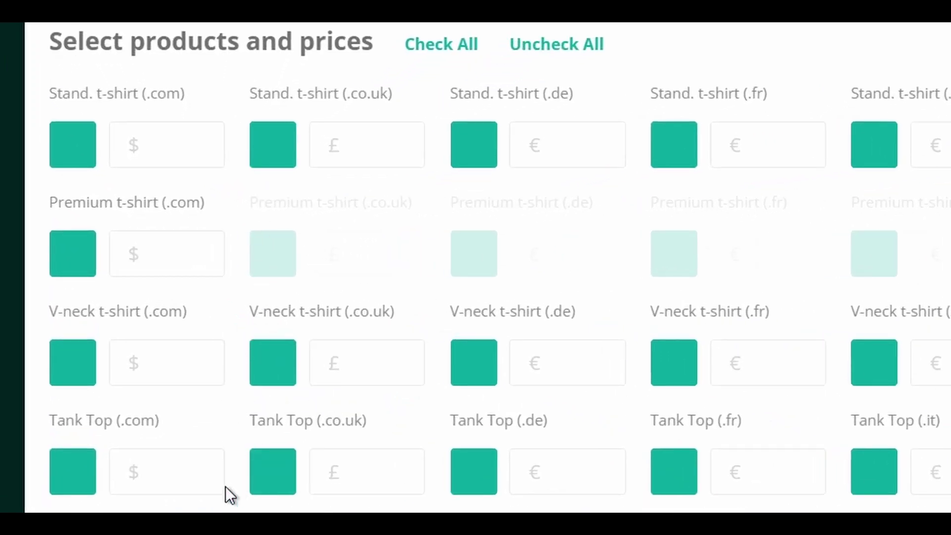
Step: Select Standard t-shirt, V-neck and Tank Top on .com, pricing the Standard t-shirt at 19.99
click(71, 164)
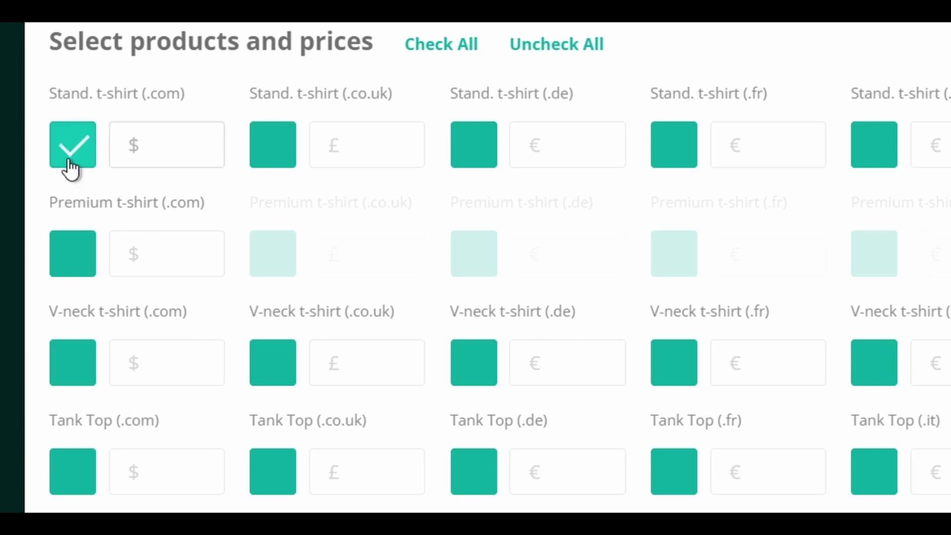
click(77, 365)
click(88, 479)
click(166, 153)
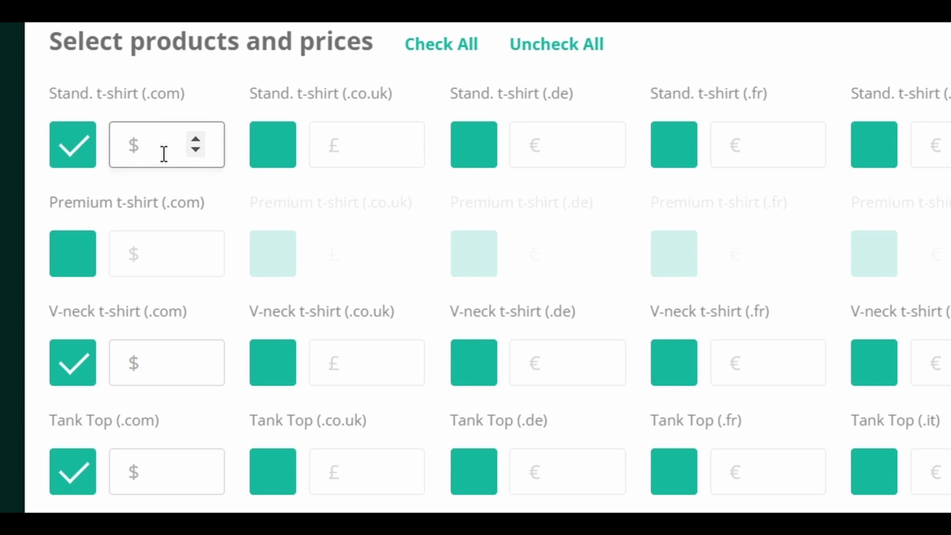
text(19.99)
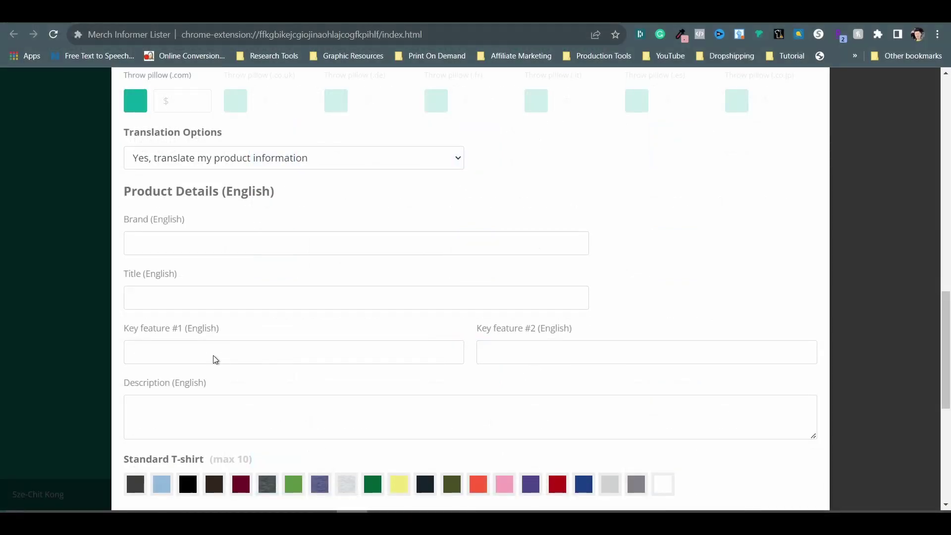
Step: Set translations to 'No, I'll provide my own translations' and enter brand FFS
click(460, 162)
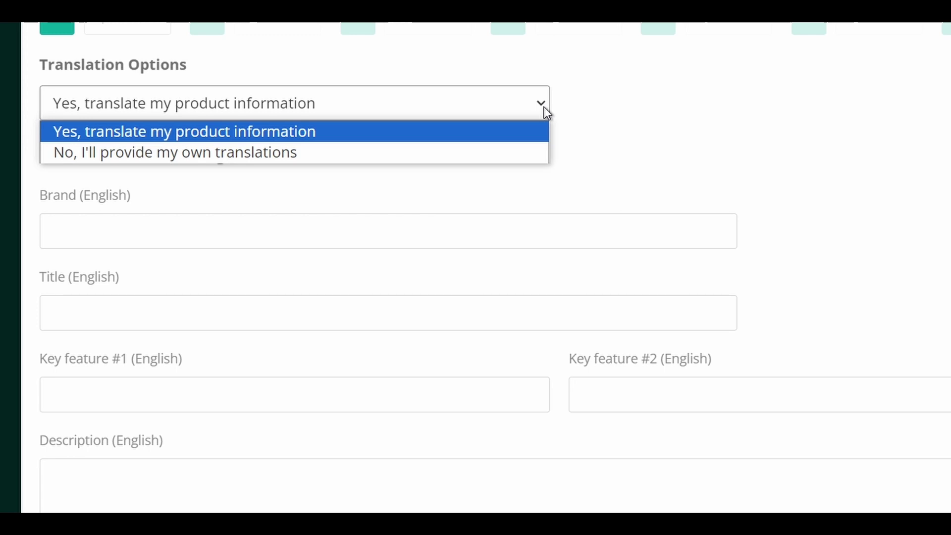
click(513, 148)
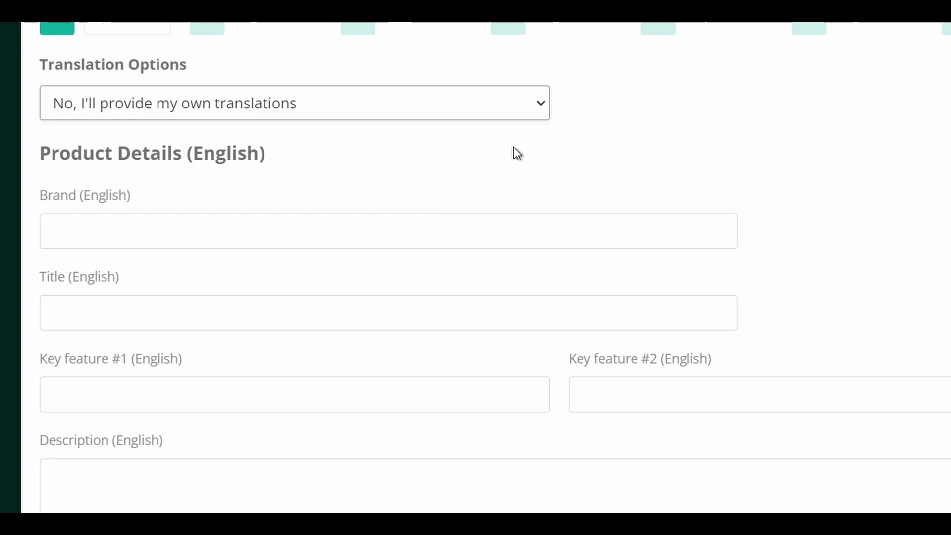
click(513, 146)
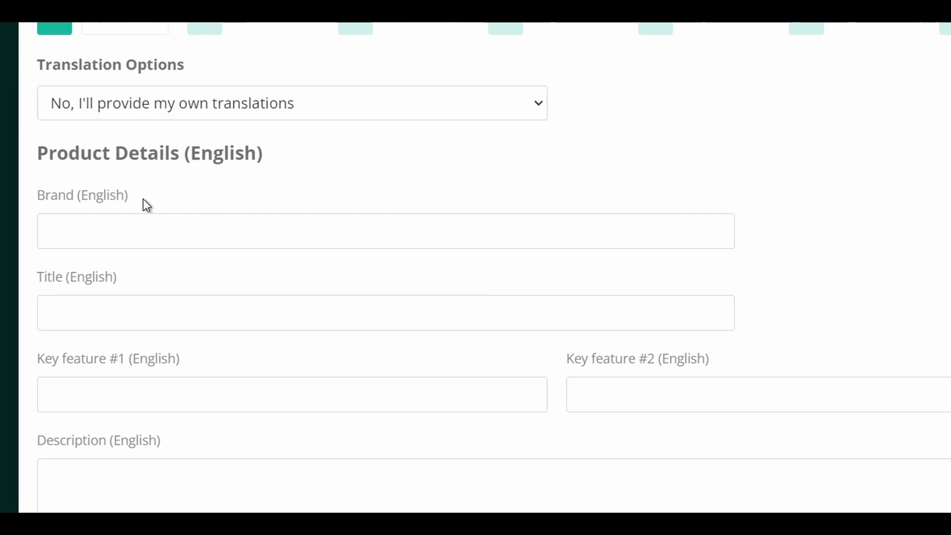
click(119, 234)
text(FFS)
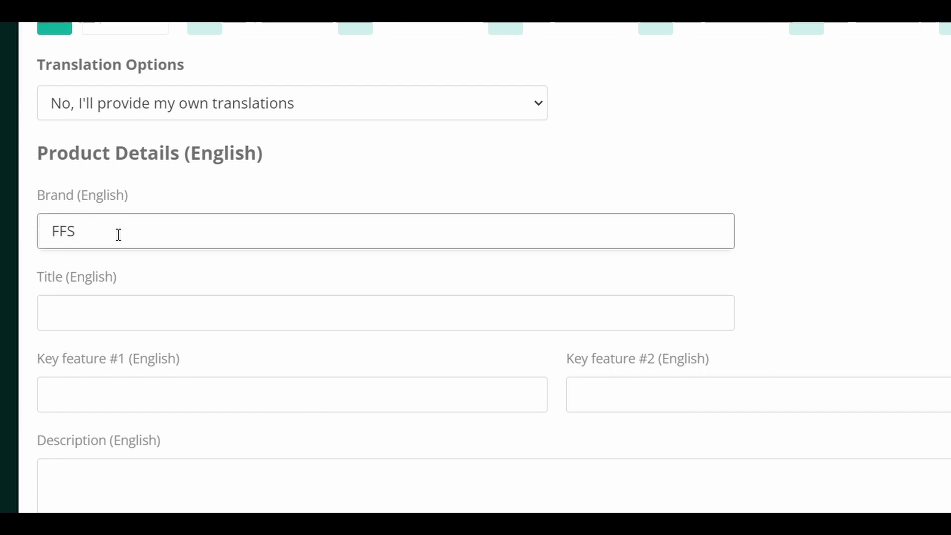
Step: Add Cranberry to the Standard t-shirt colours and include Men, Women and Youth fit types
scroll(133, 132, down, 10)
click(198, 128)
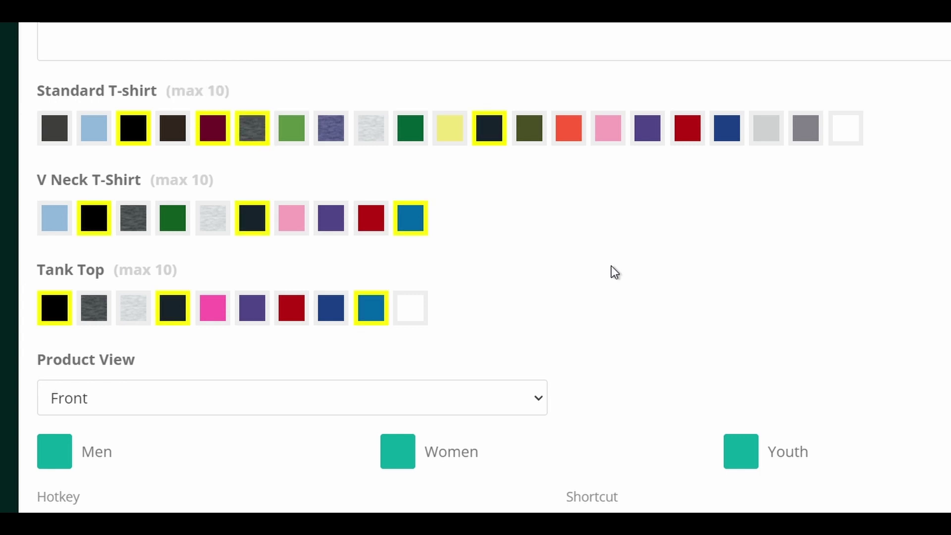
scroll(74, 371, down, 2)
click(52, 333)
click(405, 343)
click(737, 340)
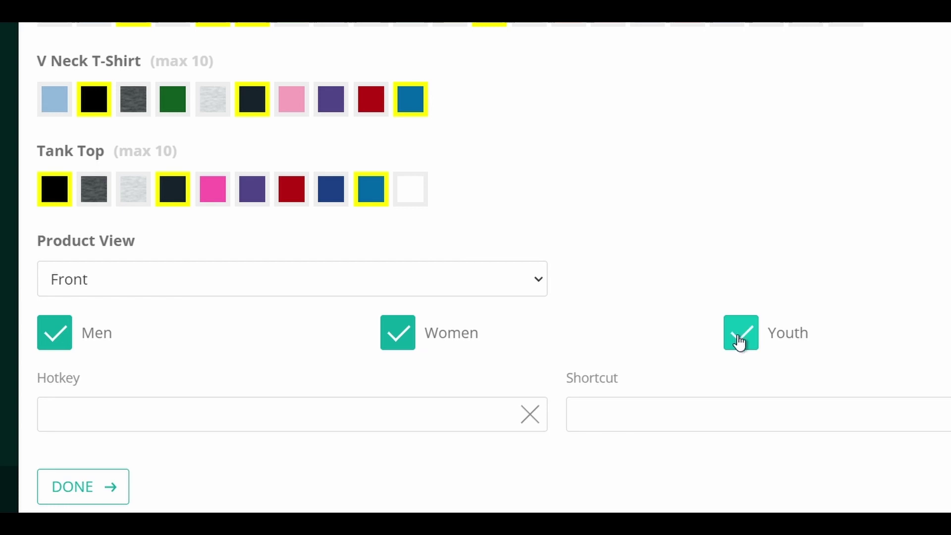
Step: Assign hotkey Alt+W, mark the profile active, and save it
scroll(848, 164, down, 1)
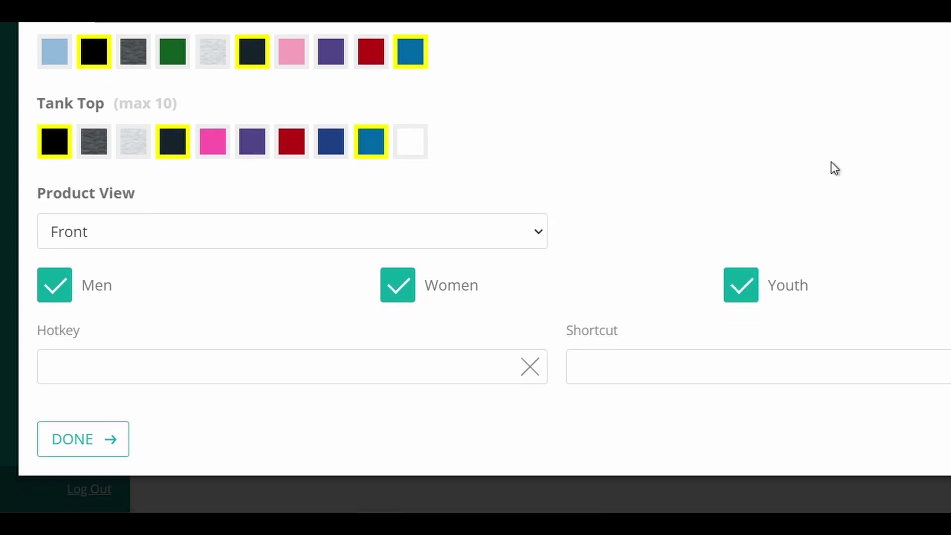
click(119, 364)
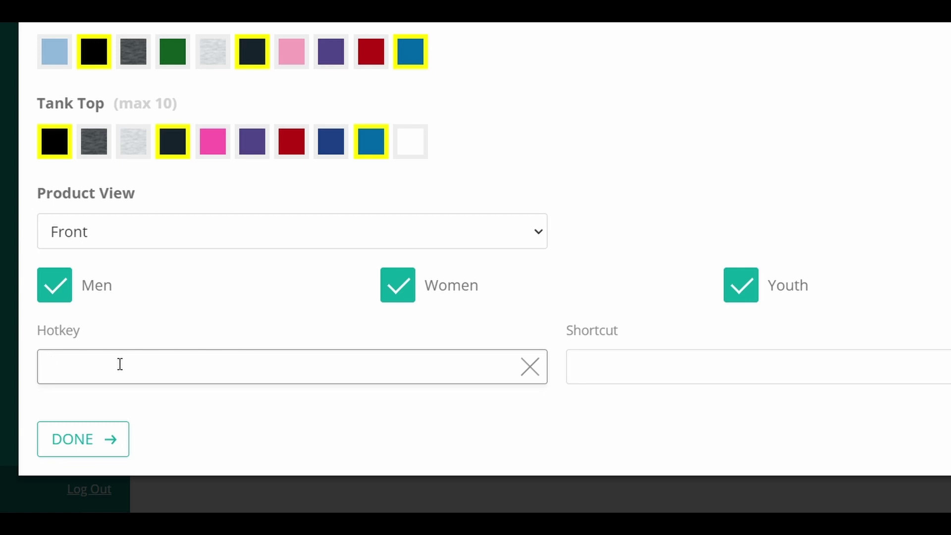
key(alt+w)
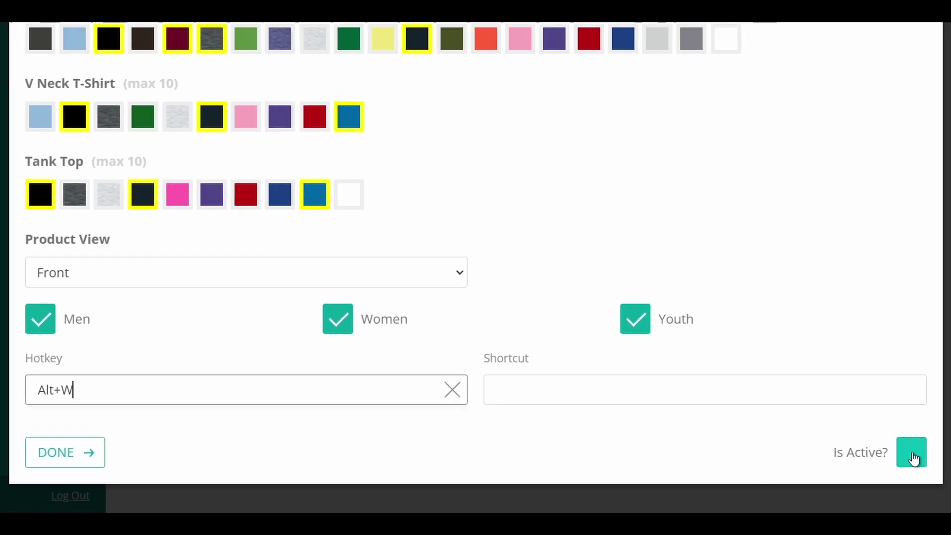
click(913, 456)
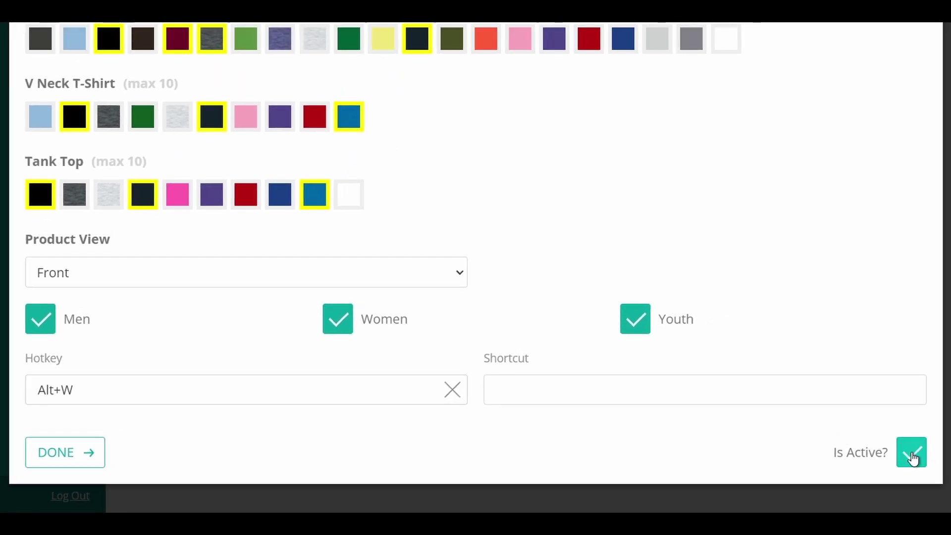
click(79, 453)
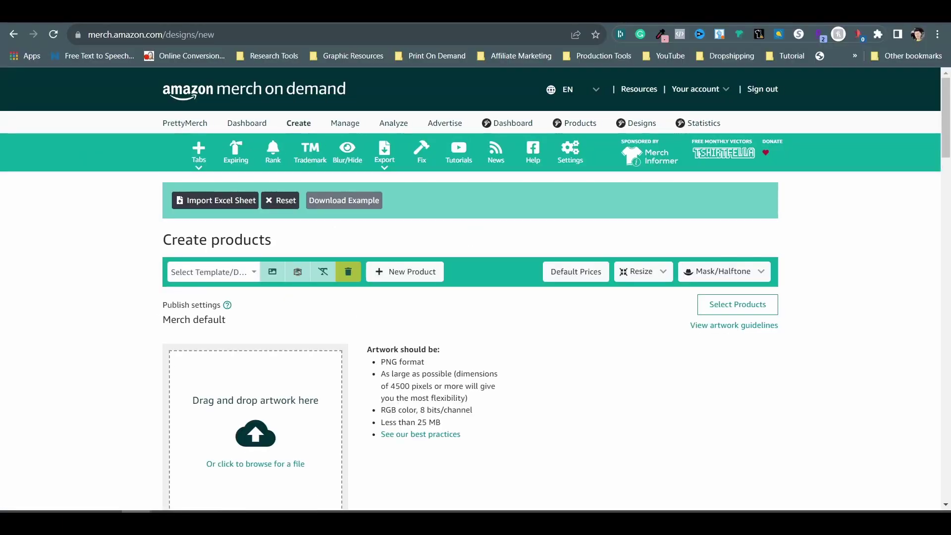
Step: Upload the arcade machine artwork PNG to the new design's drop zone
drag(244, 124, 262, 416)
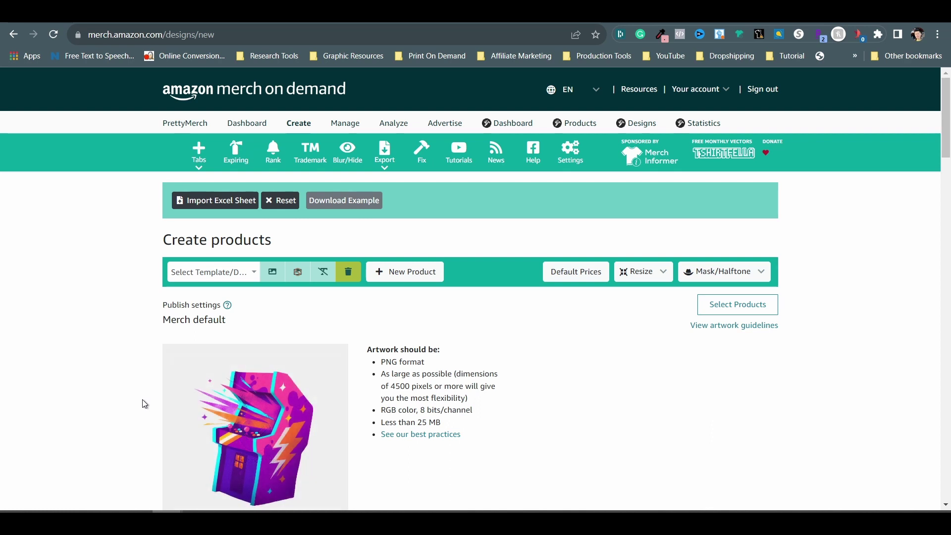
key(alt+w)
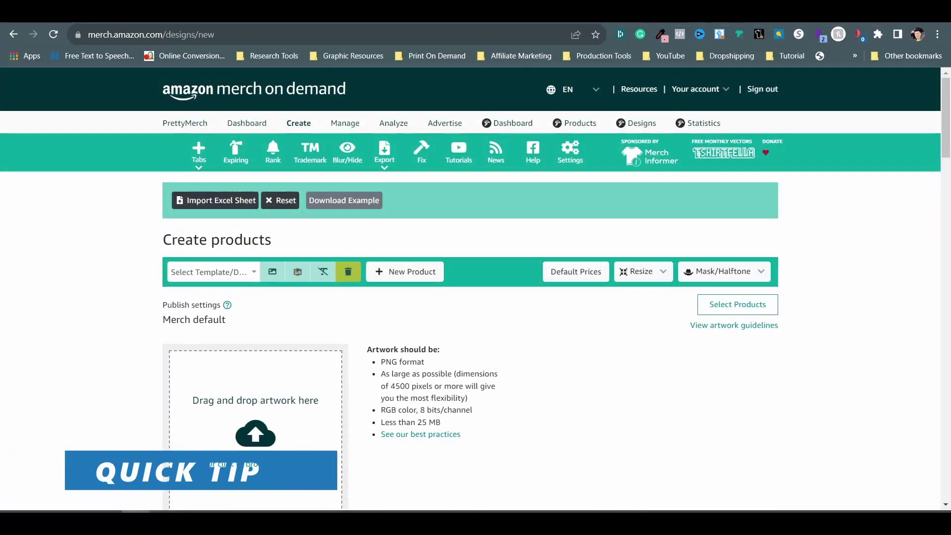
drag(278, 227, 253, 406)
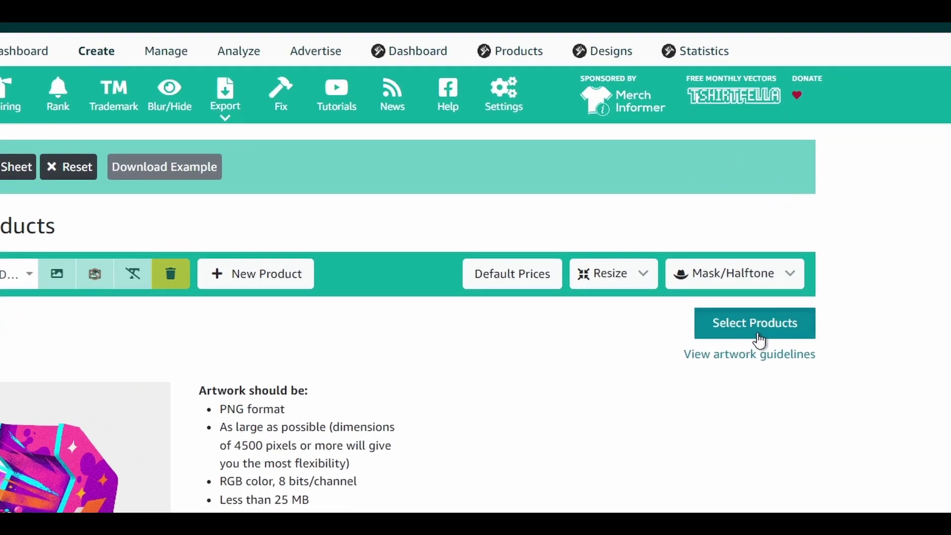
Step: Deselect every product and marketplace in Select Products and confirm with Continue
click(758, 338)
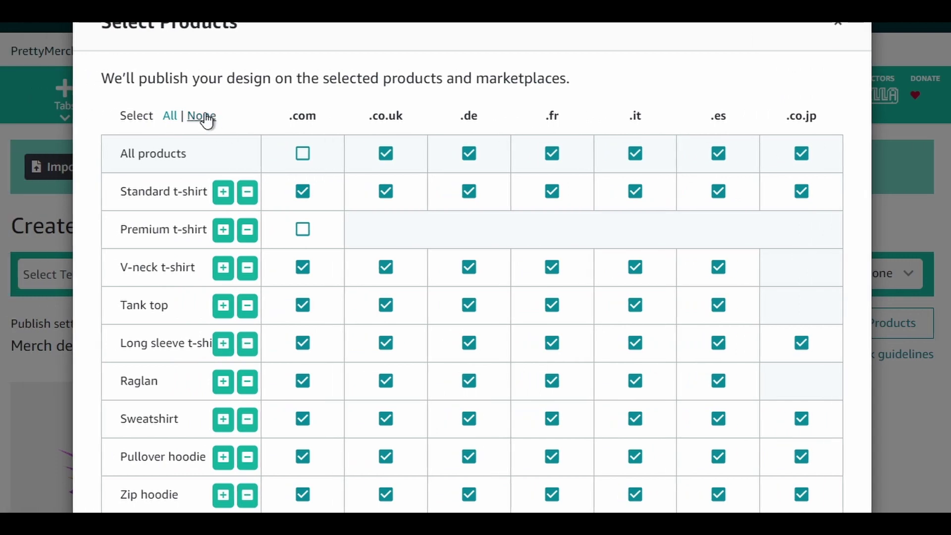
click(205, 119)
scroll(209, 124, down, 7)
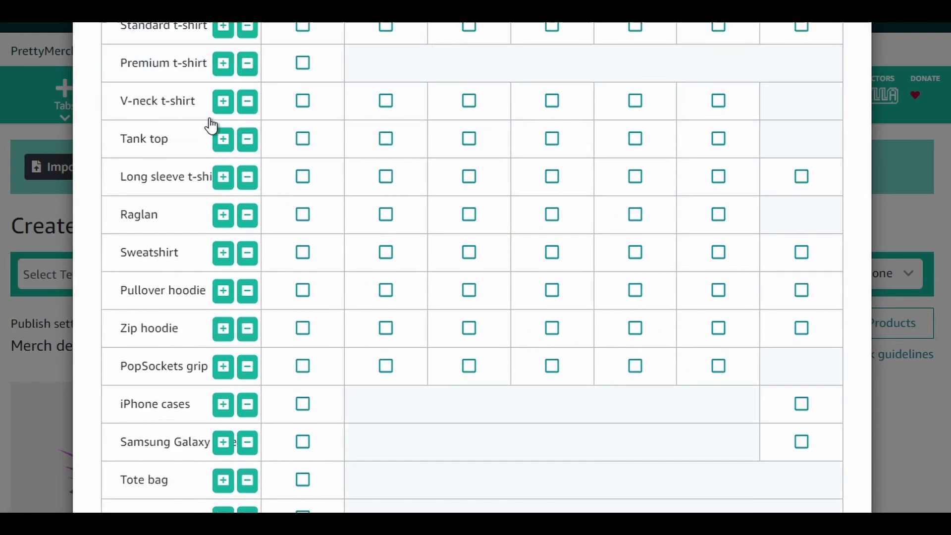
click(782, 453)
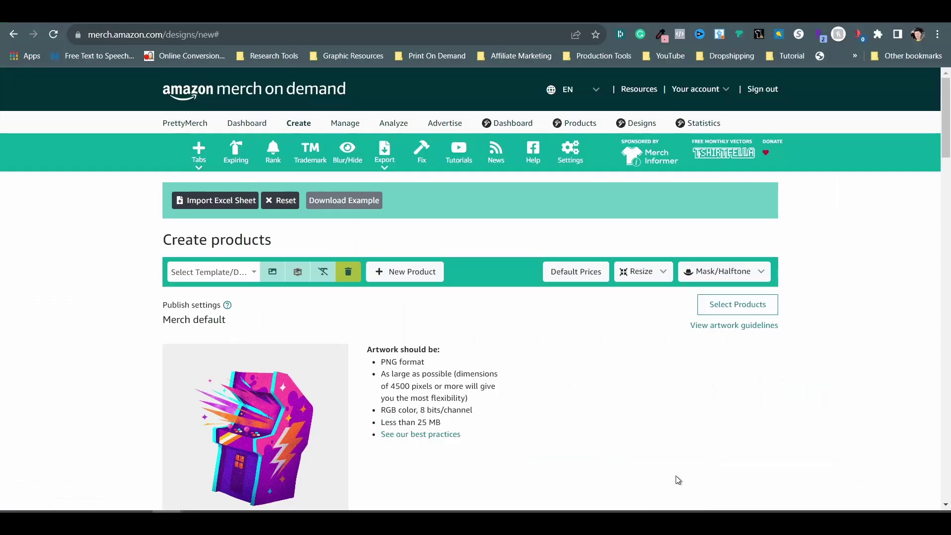